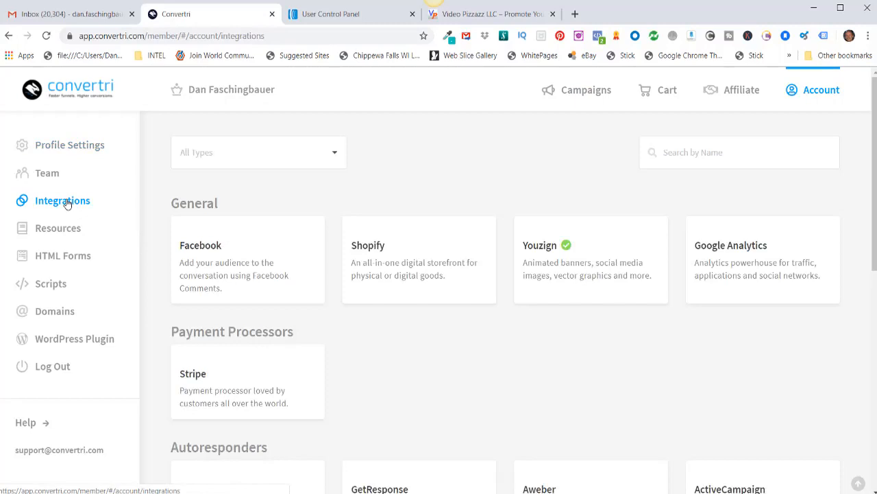
# Set up the Aweber autoresponder integration by connecting the AWeber account and allowing Convertri access to it.
pyautogui.scroll(-4, 496, 317)
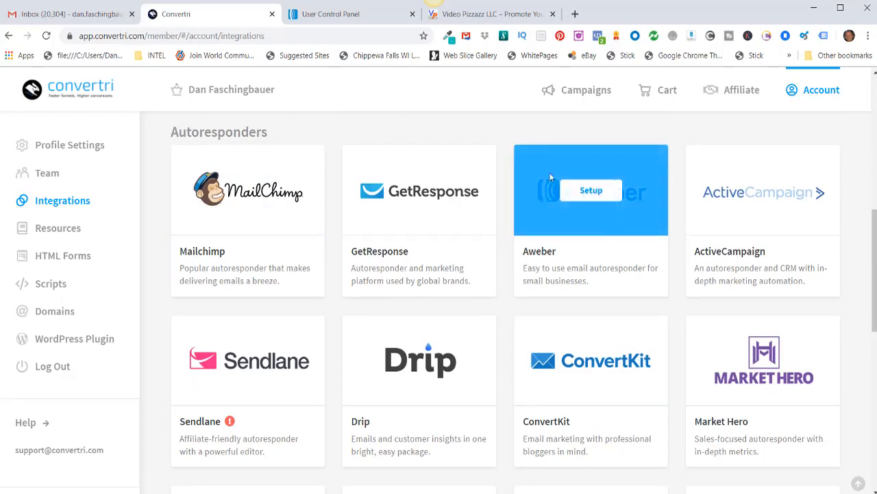
pyautogui.click(592, 192)
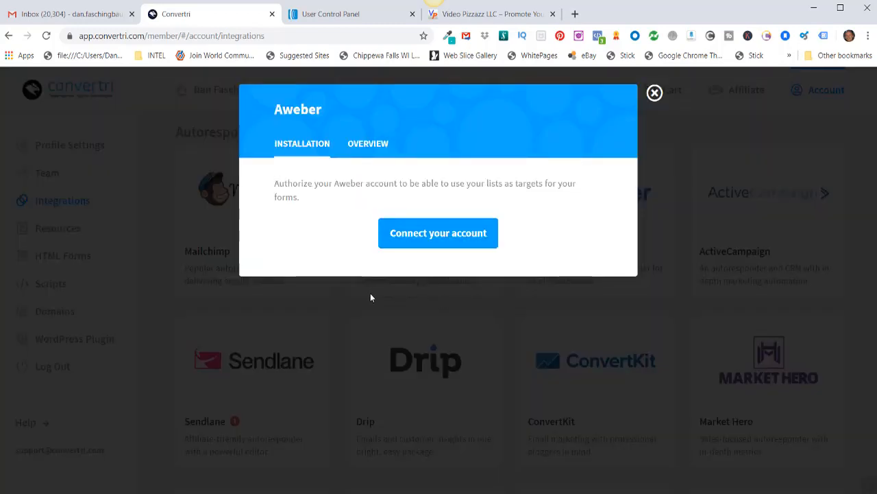
pyautogui.click(438, 233)
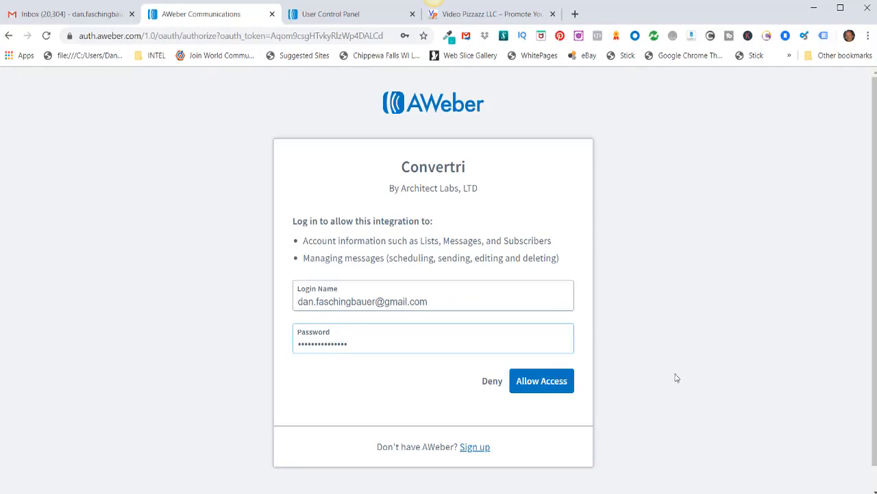
pyautogui.click(535, 386)
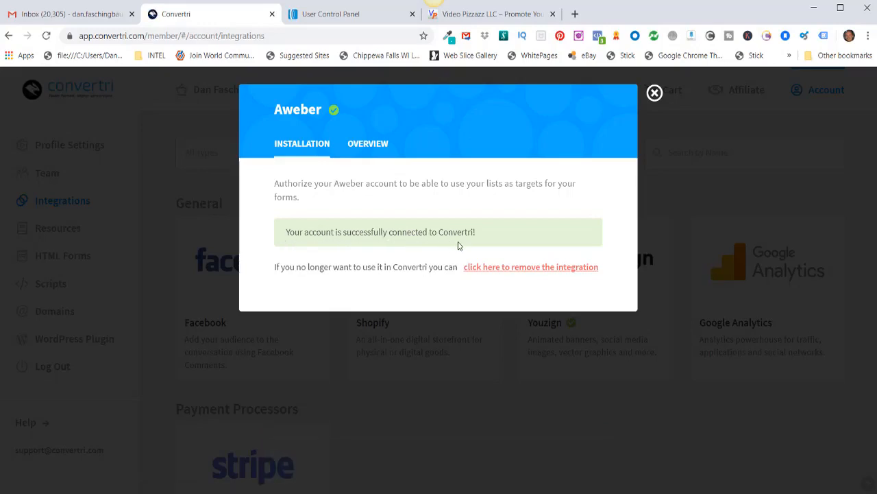
pyautogui.click(655, 93)
# Check Aweber's connection status among the autoresponder integrations.
pyautogui.scroll(-6, 617, 242)
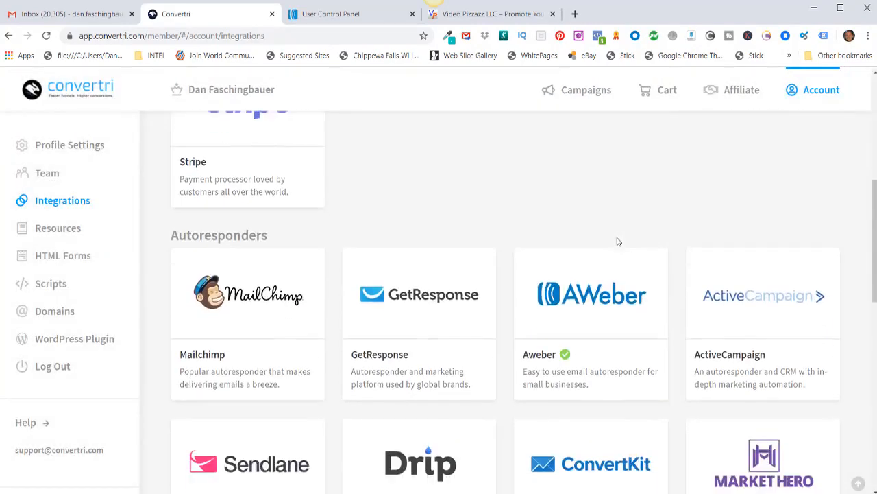
pyautogui.scroll(-1, 619, 242)
pyautogui.scroll(1, 618, 245)
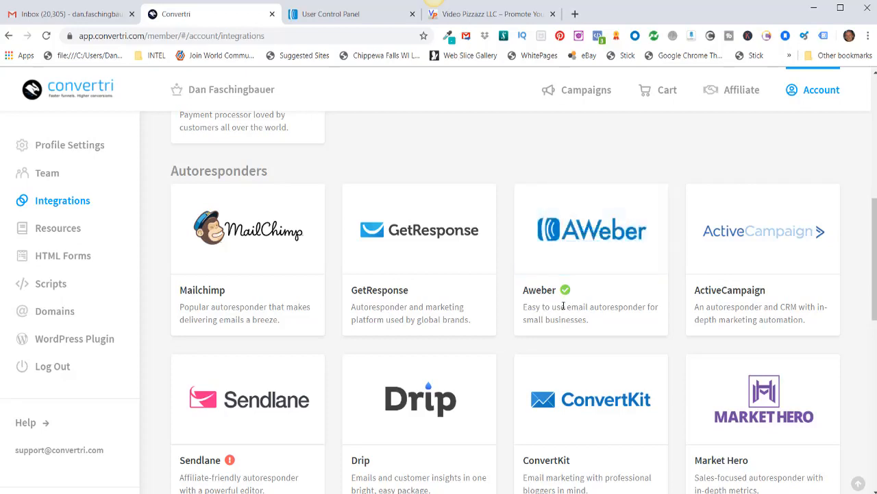
pyautogui.scroll(-1, 788, 370)
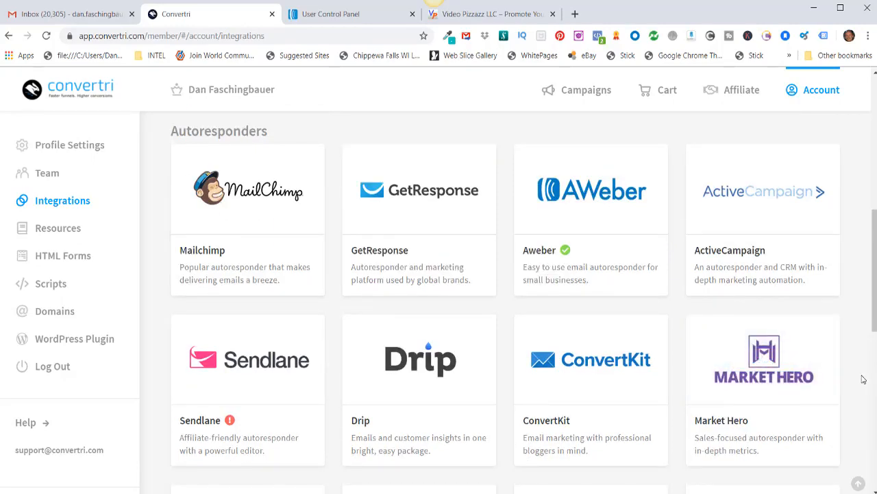
pyautogui.scroll(7, 864, 380)
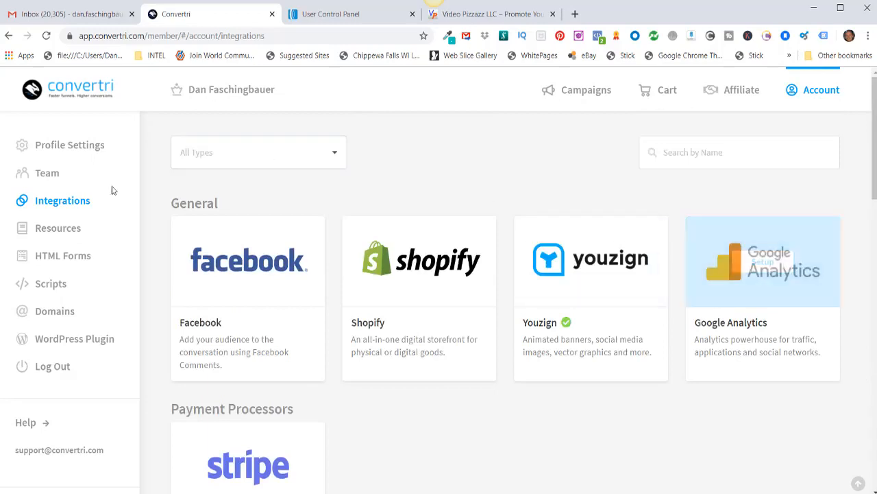
# Open the AWeber Integration Test page for editing from the Video Marketing funnel on the dropmocktemplates.convertri.com domain.
pyautogui.click(48, 310)
pyautogui.scroll(-5, 272, 308)
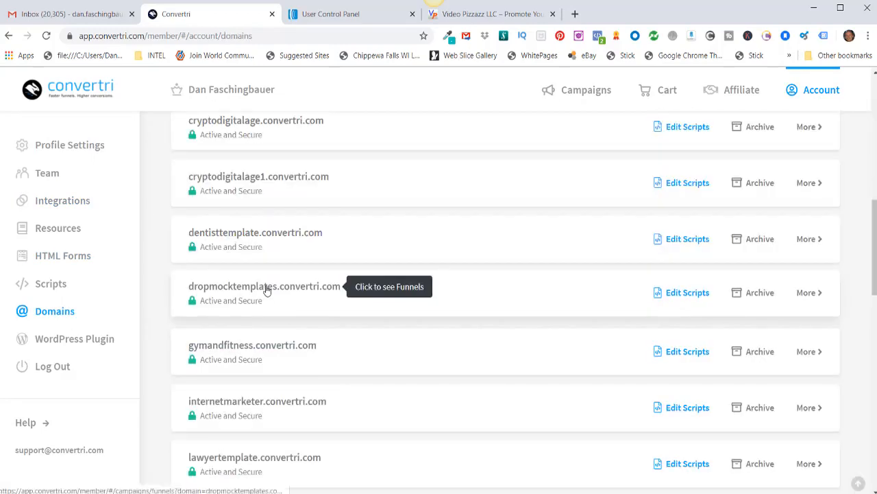
pyautogui.click(267, 287)
pyautogui.scroll(-3, 351, 313)
pyautogui.scroll(-2, 353, 316)
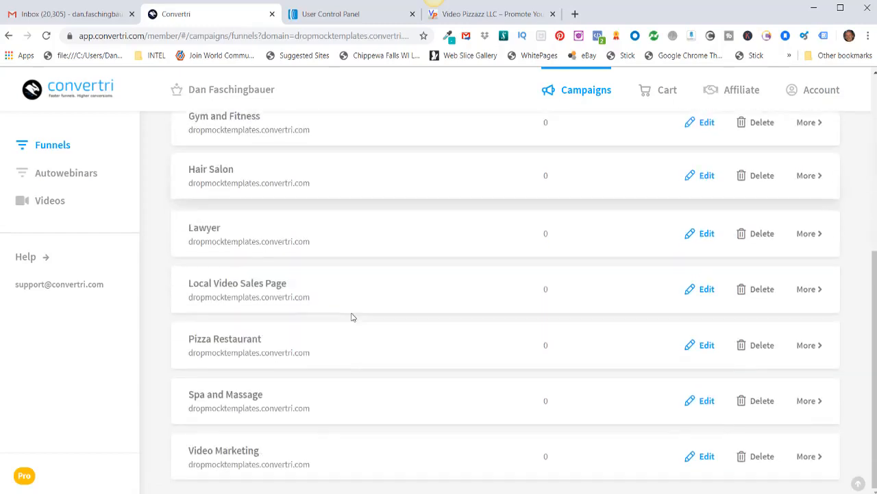
pyautogui.click(235, 453)
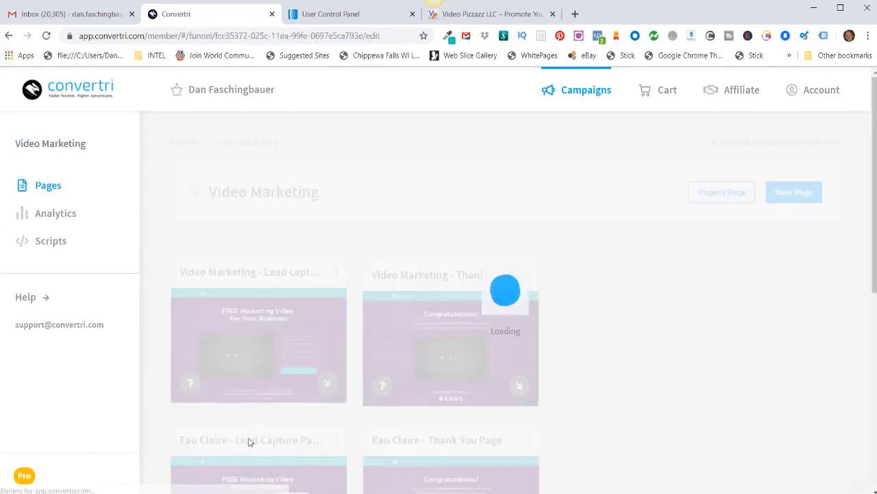
pyautogui.scroll(-5, 339, 370)
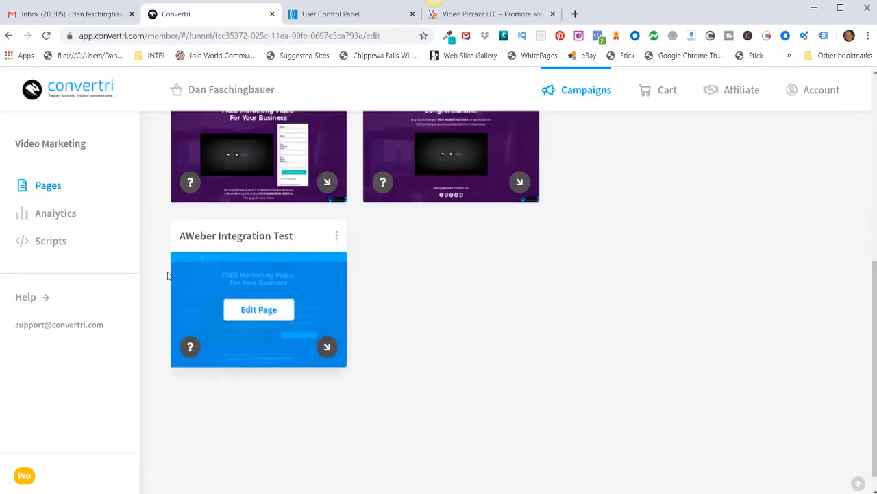
pyautogui.click(263, 313)
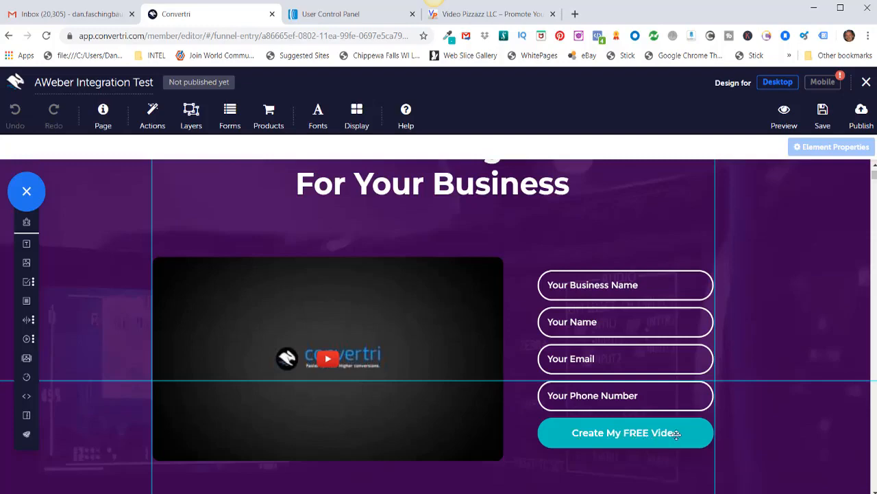
# Switch to AWeber and open the Eau Claire Businesses sign-up form to examine its fields and custom field options.
pyautogui.click(316, 14)
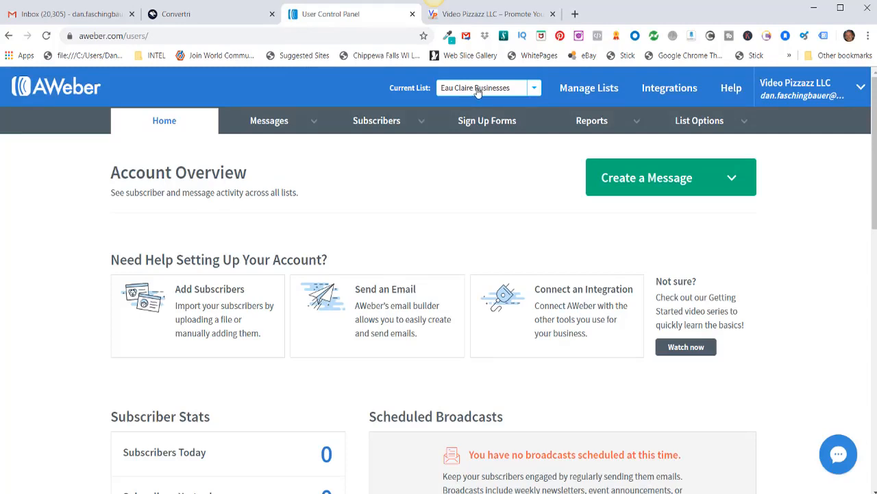
pyautogui.click(485, 122)
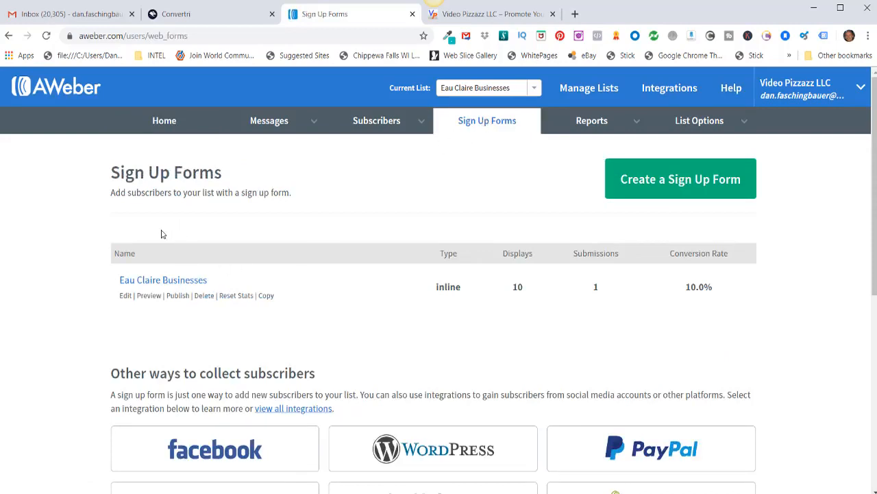
pyautogui.click(166, 282)
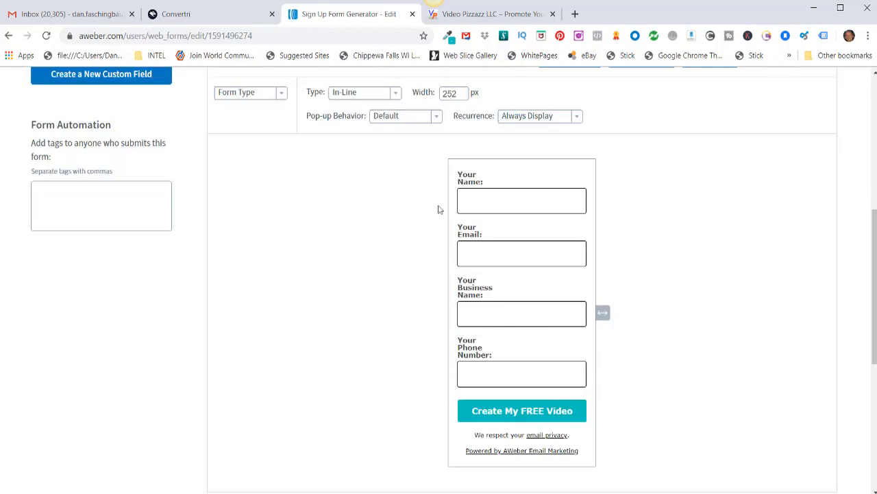
pyautogui.moveTo(496, 181)
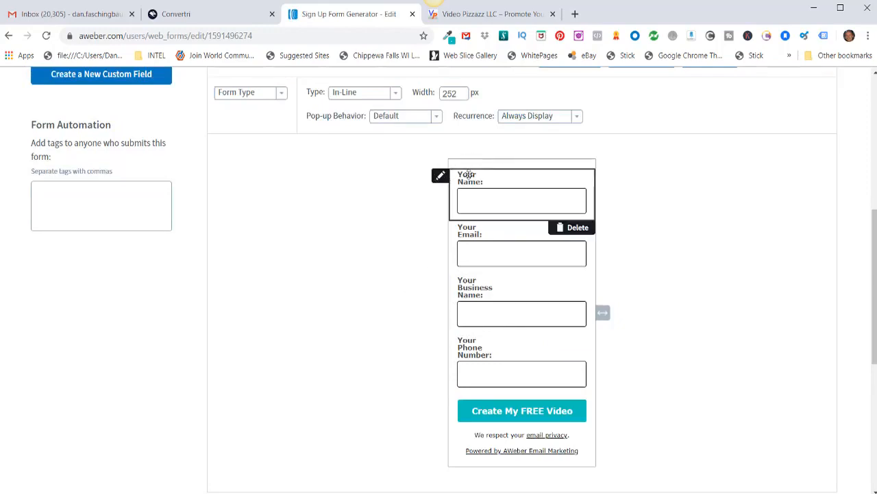
pyautogui.scroll(3, 68, 260)
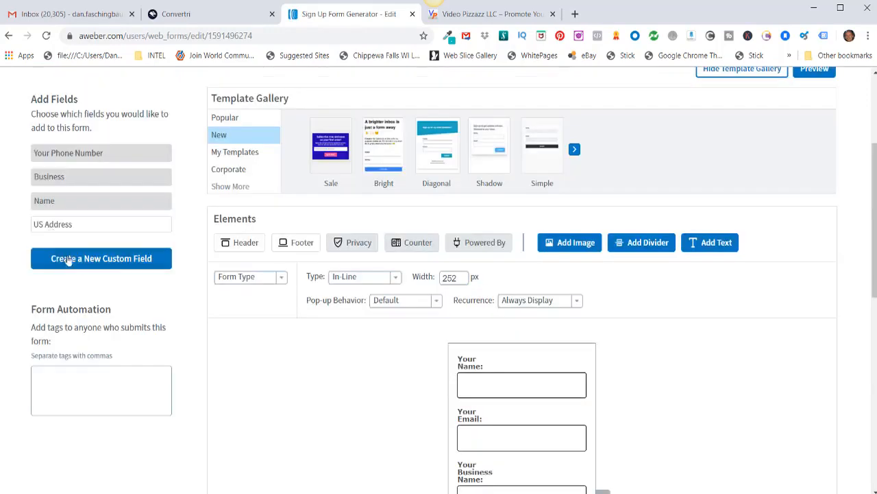
pyautogui.scroll(-3, 272, 315)
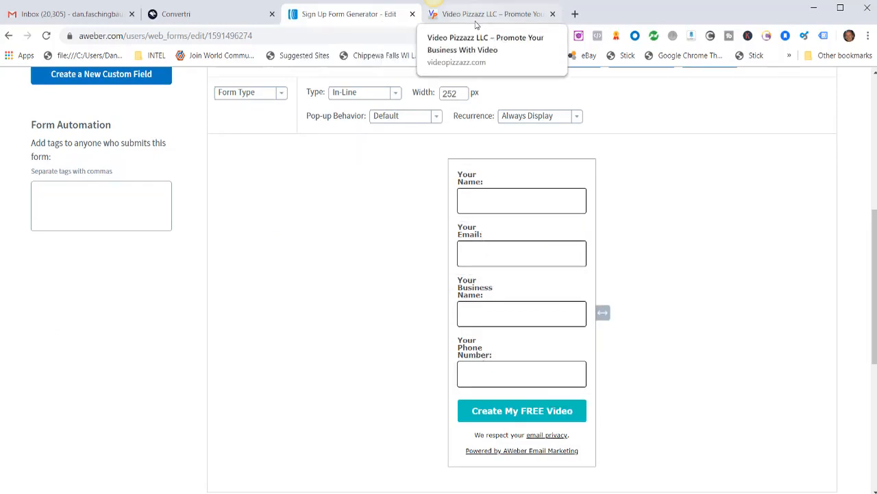
# Compare the form fields on the Convertri page with those of the AWeber sign-up form.
pyautogui.click(232, 12)
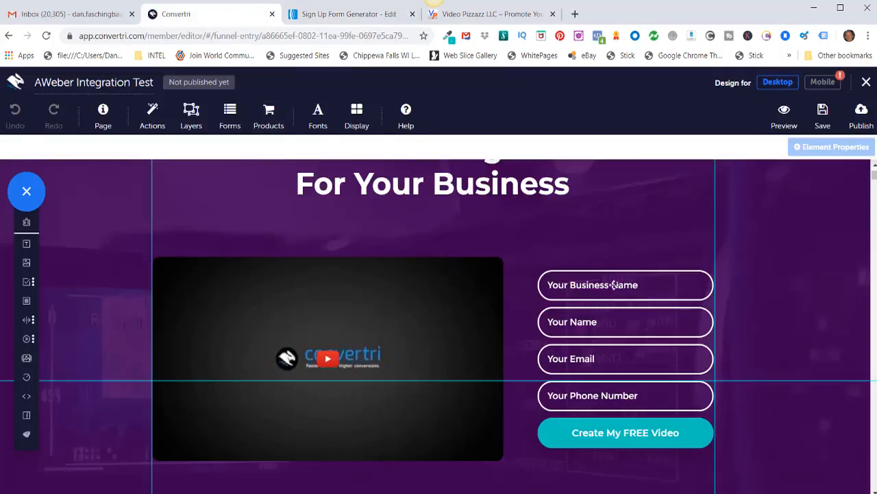
pyautogui.hotkey('ctrl', 'Tab')
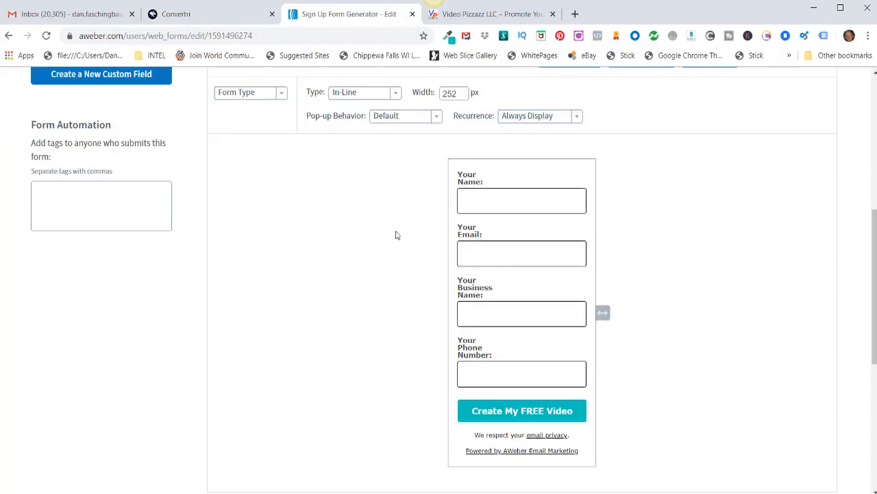
pyautogui.hotkey('ctrl', 'shift', 'Tab')
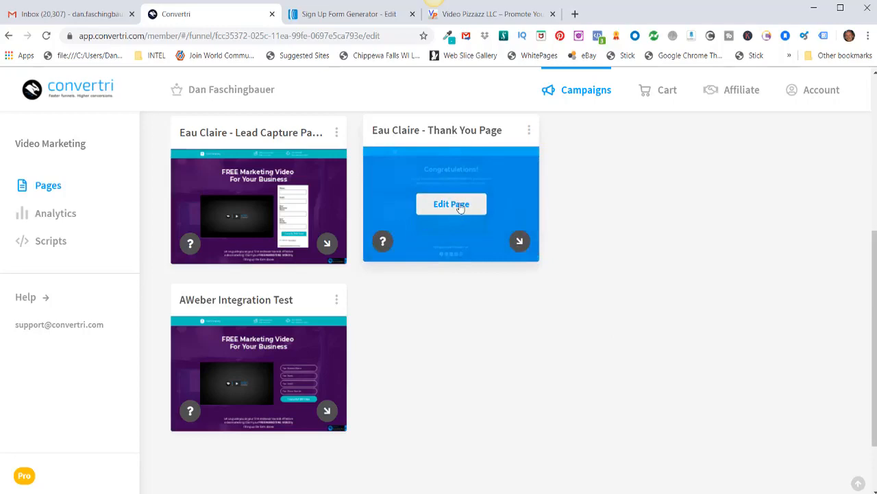
# Copy the published URL of the Eau Claire - Thank You Page from its live view and close that view.
pyautogui.click(459, 207)
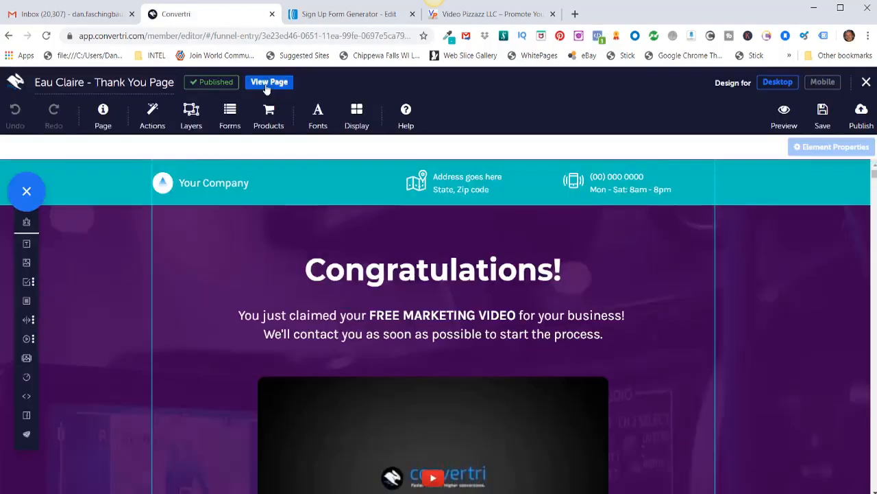
pyautogui.click(268, 80)
pyautogui.moveTo(281, 36); pyautogui.dragTo(78, 36)
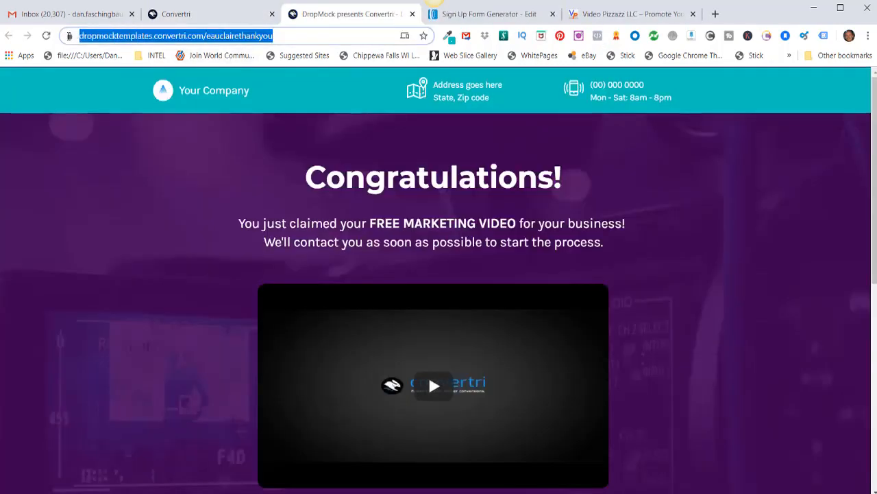
pyautogui.rightClick(128, 38)
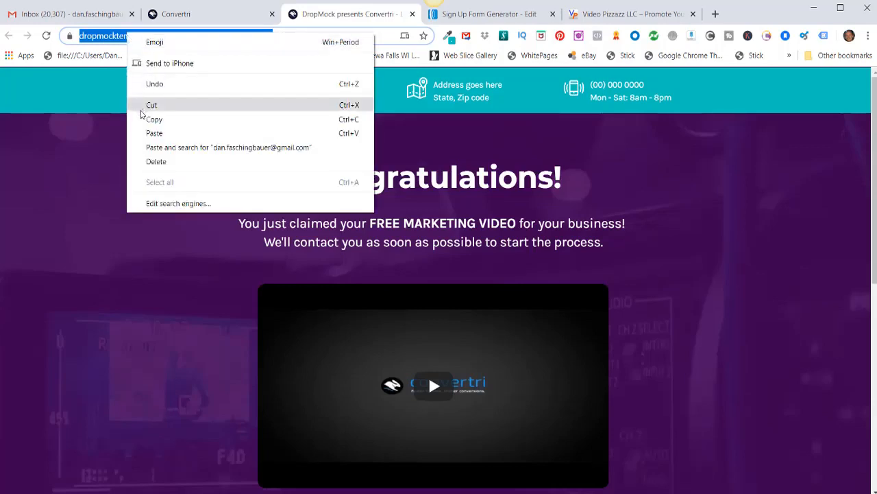
pyautogui.click(154, 119)
pyautogui.click(413, 14)
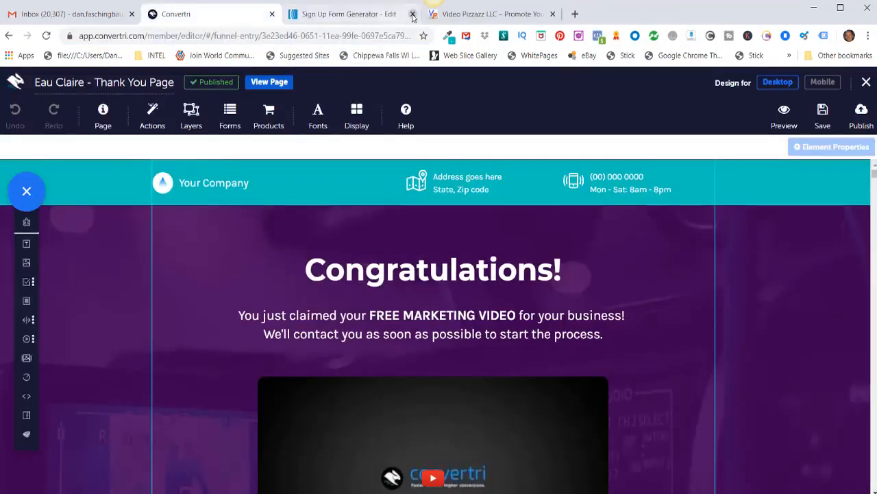
# Leave the thank-you page editor and reopen the AWeber Integration Test page for editing.
pyautogui.click(866, 82)
pyautogui.click(497, 103)
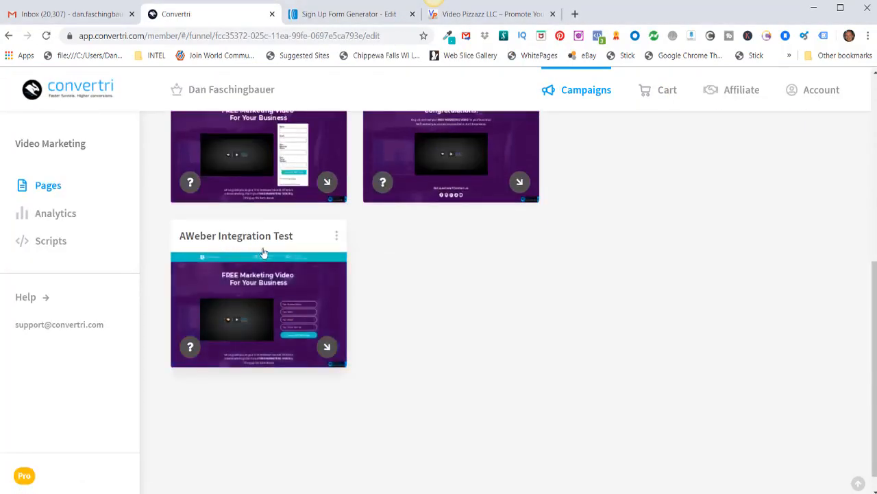
pyautogui.moveTo(281, 329)
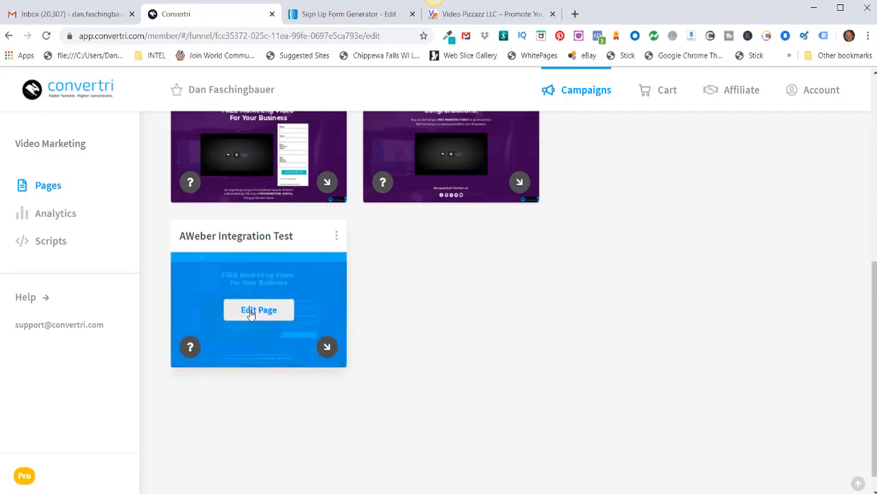
pyautogui.click(249, 312)
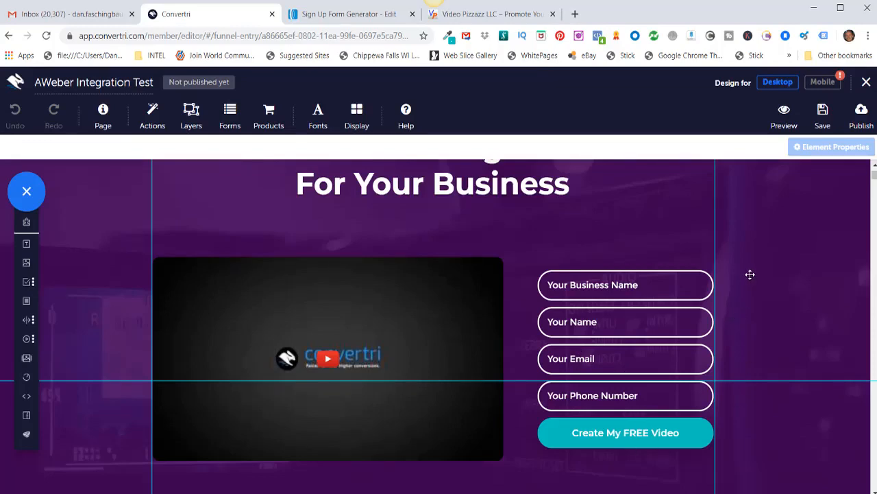
# Recheck the AWeber sign-up form, attach the page's form to the Eau Claire Businesses AWeber list and examine the Business field's type options.
pyautogui.click(347, 14)
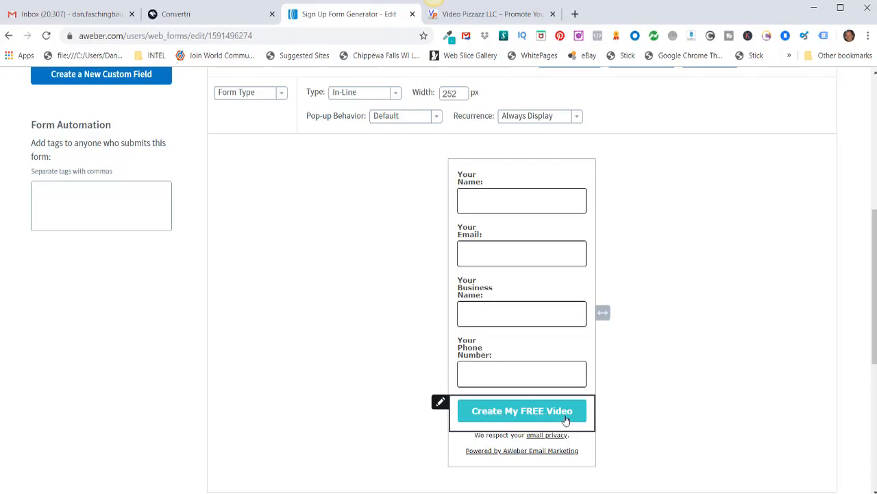
pyautogui.click(207, 14)
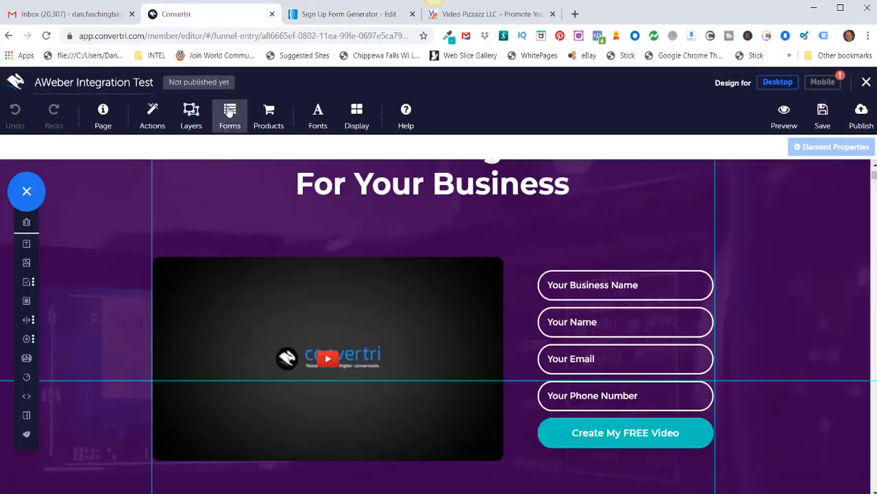
pyautogui.click(229, 112)
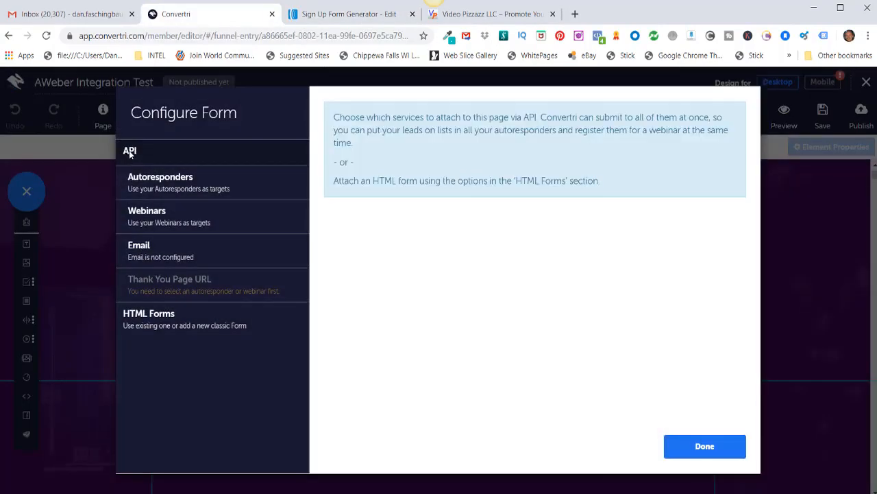
pyautogui.click(165, 188)
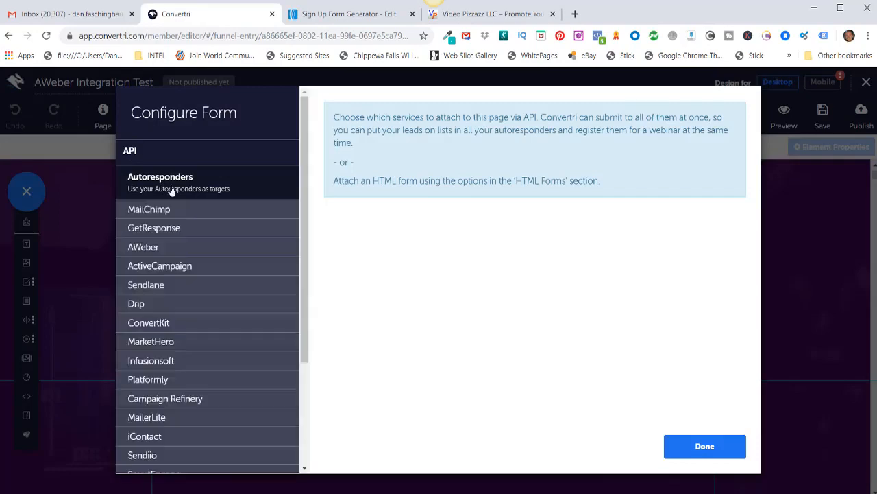
pyautogui.click(144, 251)
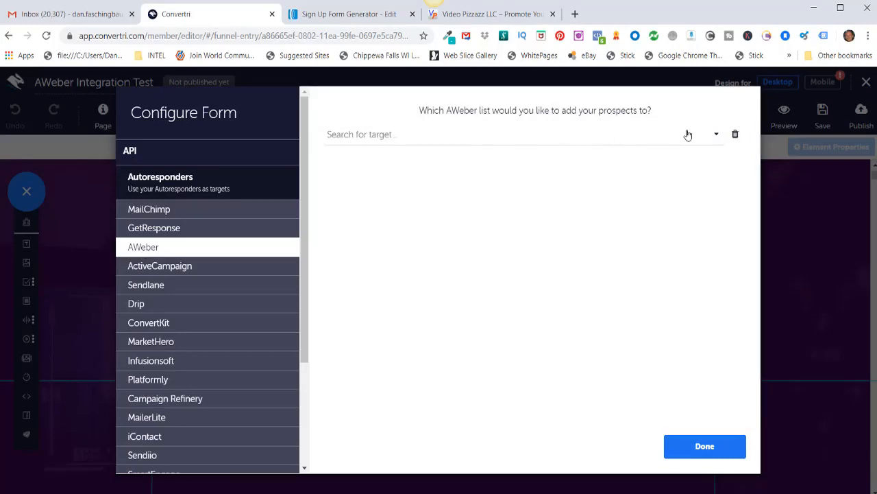
pyautogui.click(718, 137)
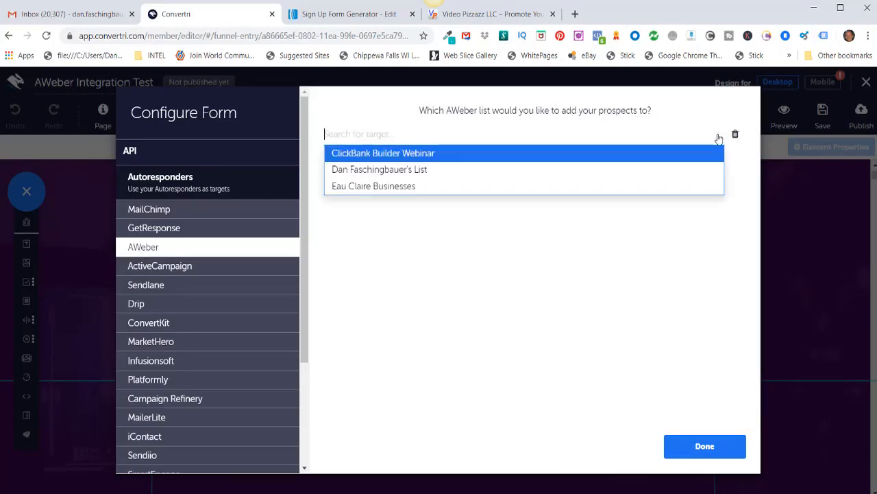
pyautogui.click(387, 157)
pyautogui.click(387, 189)
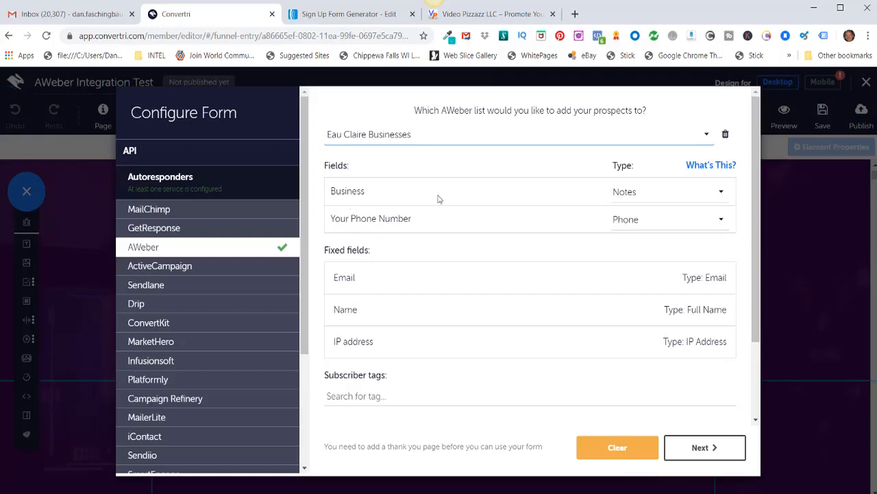
pyautogui.click(622, 194)
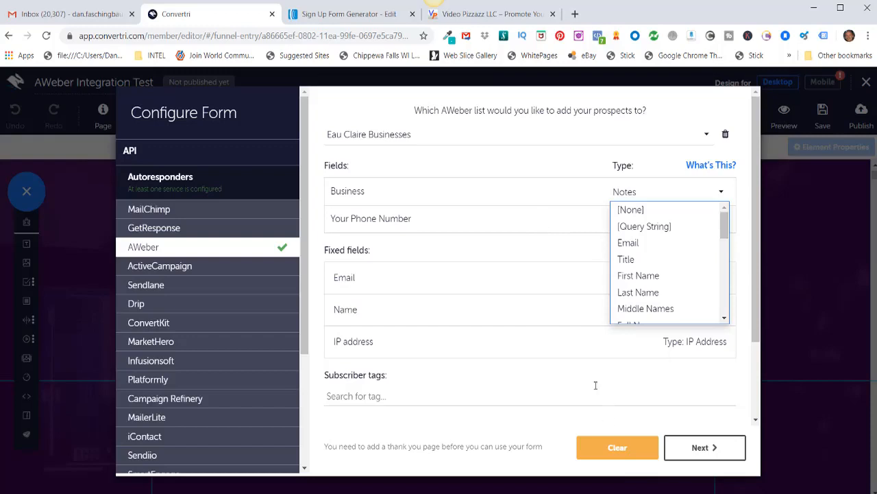
pyautogui.click(545, 233)
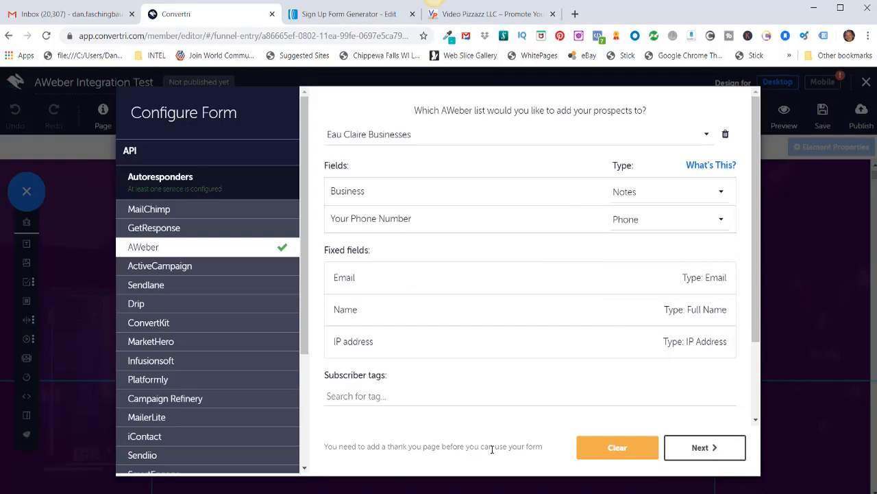
pyautogui.click(700, 449)
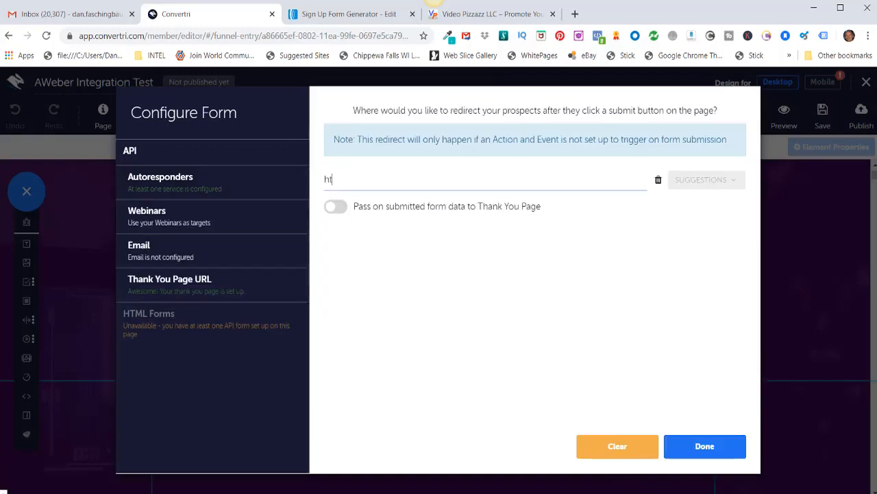
pyautogui.write('https://dropmocktemplates.convertri.com/eauclairethankyou')
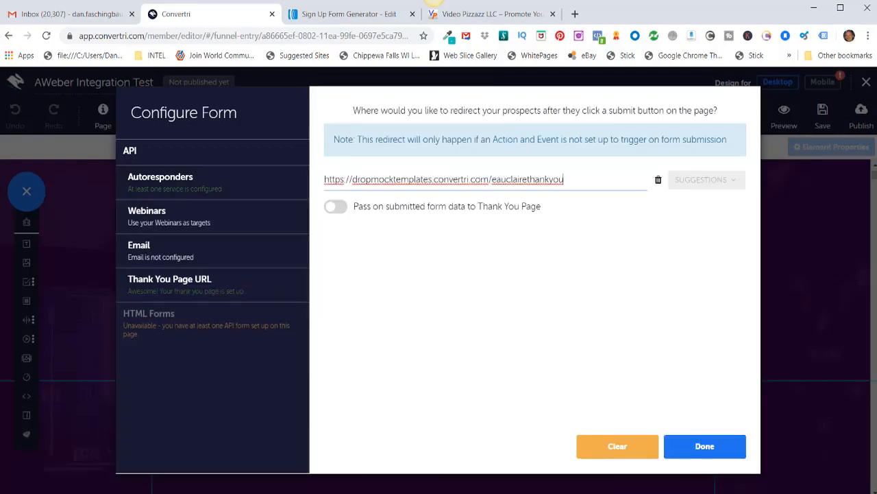
pyautogui.click(686, 125)
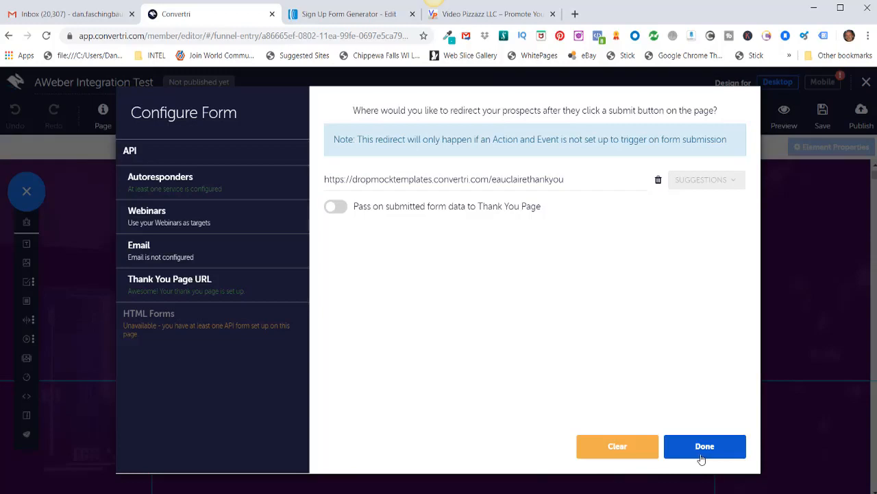
pyautogui.click(702, 458)
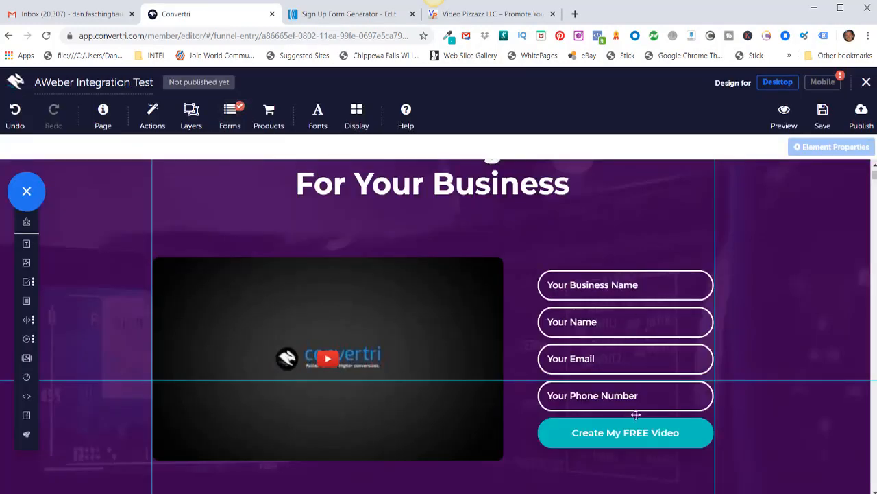
# Assign the Notes field type to the Your Business Name field and make it required.
pyautogui.click(608, 287)
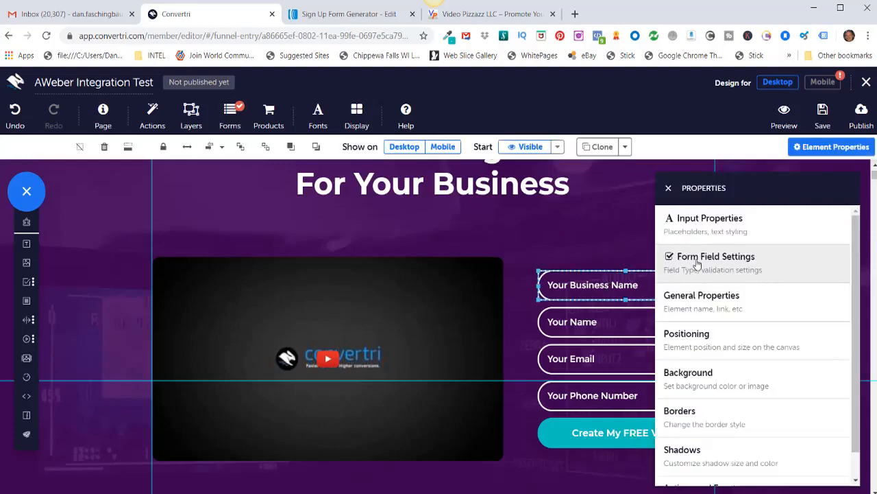
pyautogui.click(697, 263)
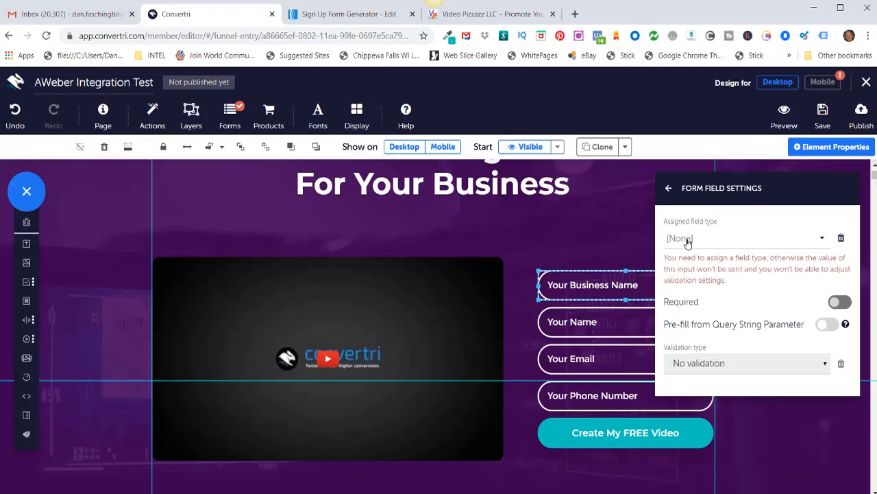
pyautogui.click(688, 242)
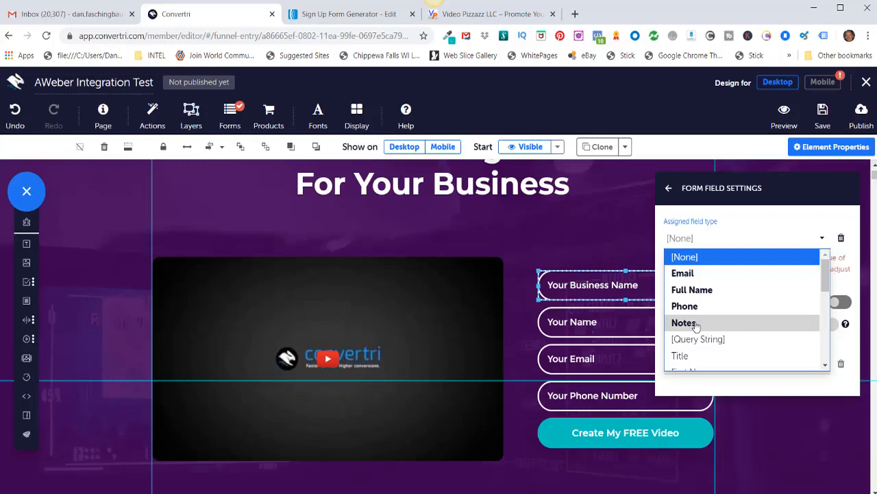
pyautogui.click(626, 233)
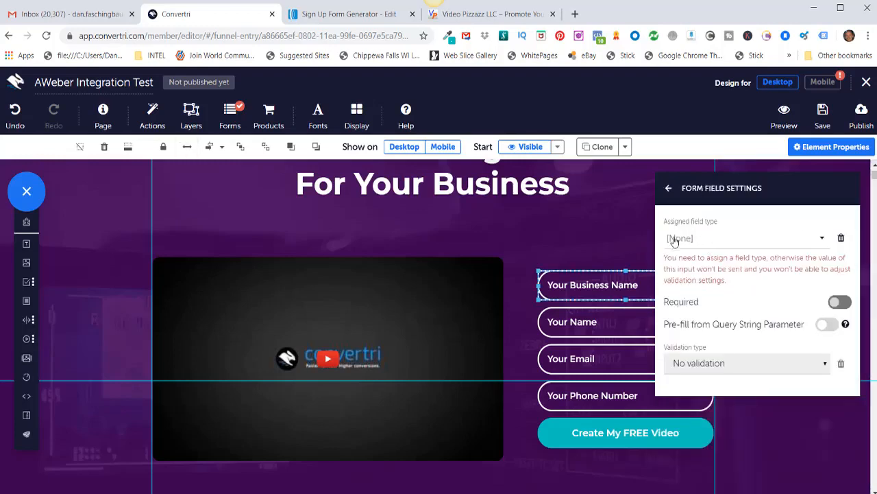
pyautogui.click(687, 241)
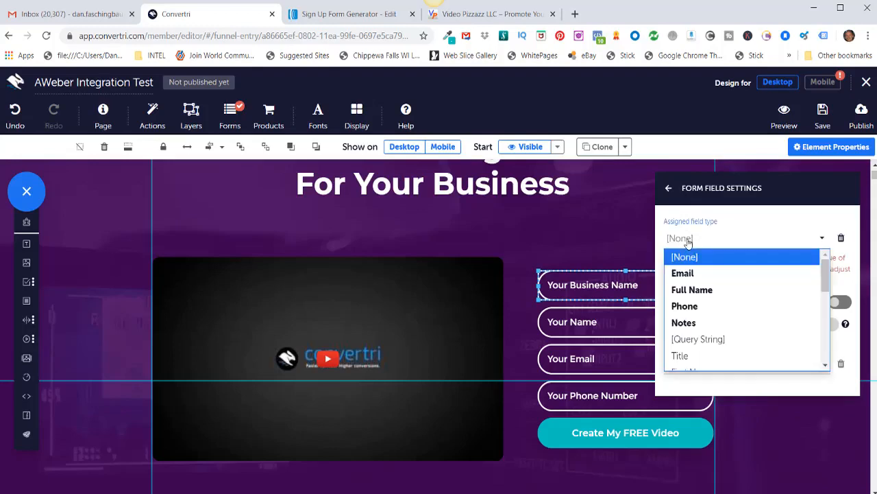
pyautogui.click(686, 323)
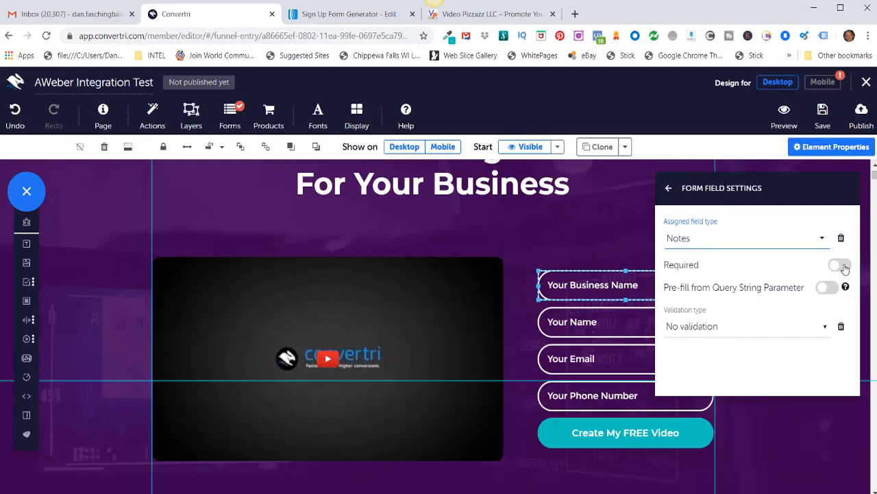
pyautogui.click(843, 266)
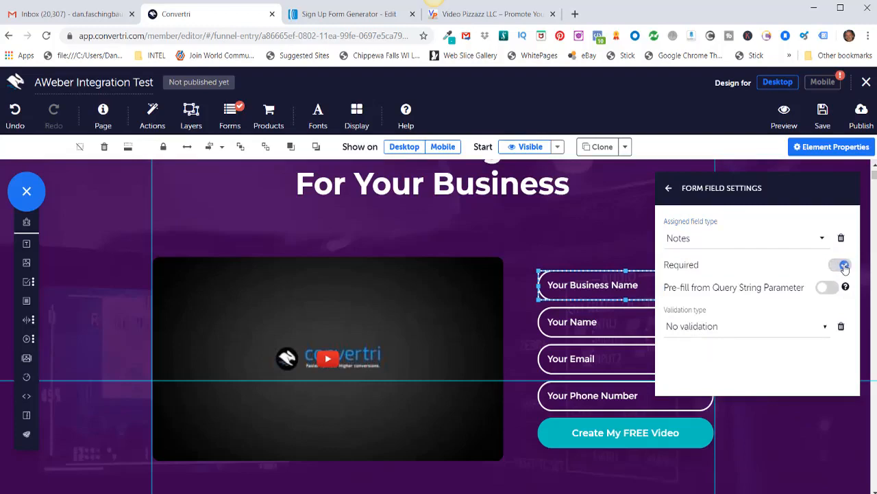
# Make the Your Name field required and check the form field settings of the Your Email field.
pyautogui.click(604, 323)
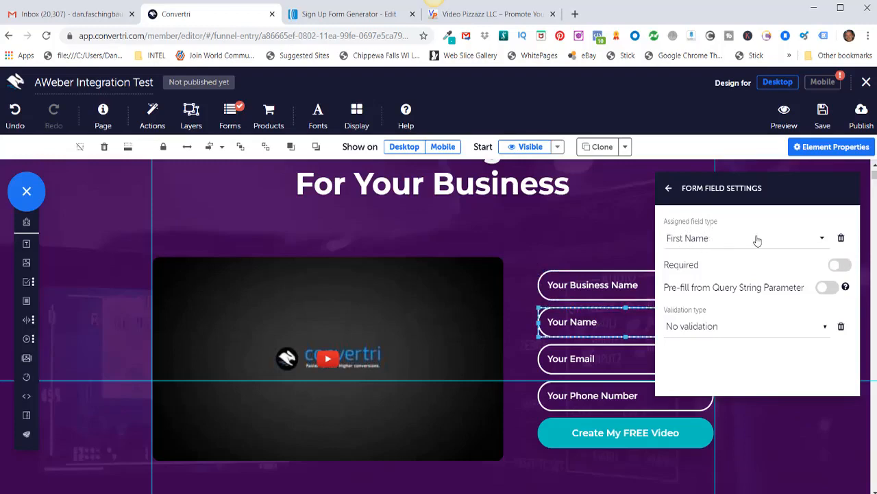
pyautogui.click(843, 266)
pyautogui.click(595, 358)
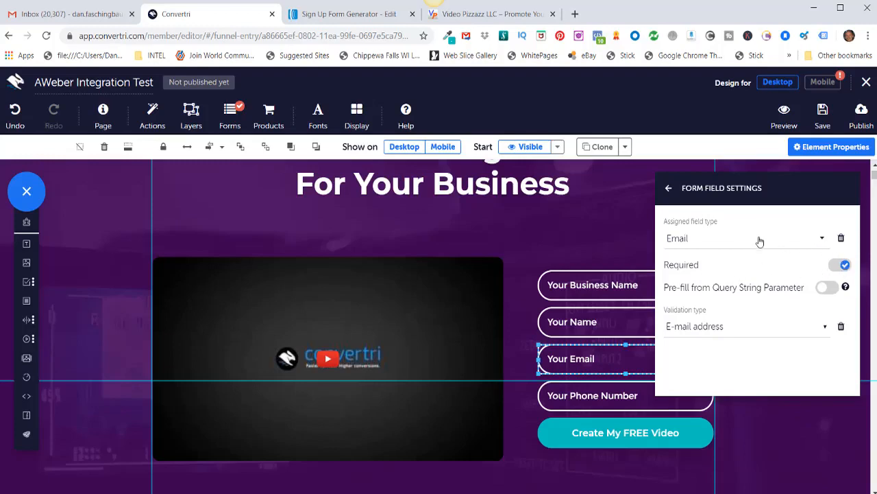
# Assign the Phone field type to the Your Phone Number field and open the general properties of the Create My FREE Video button.
pyautogui.click(589, 397)
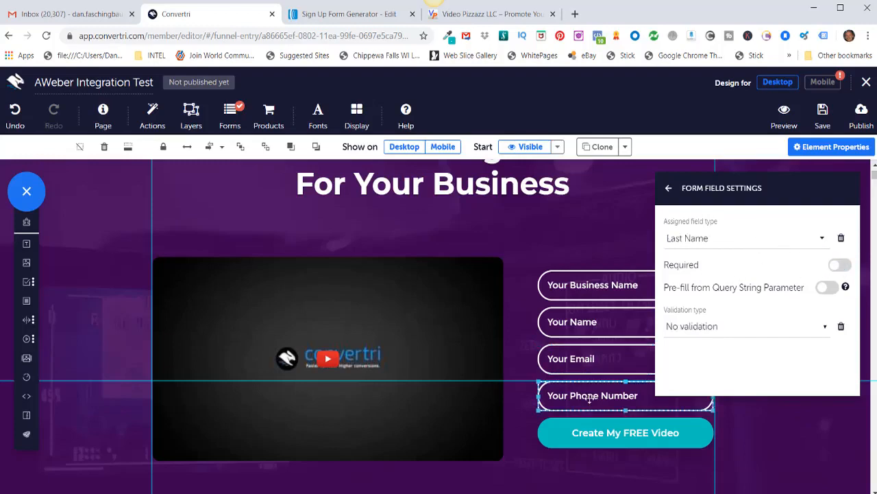
pyautogui.click(686, 240)
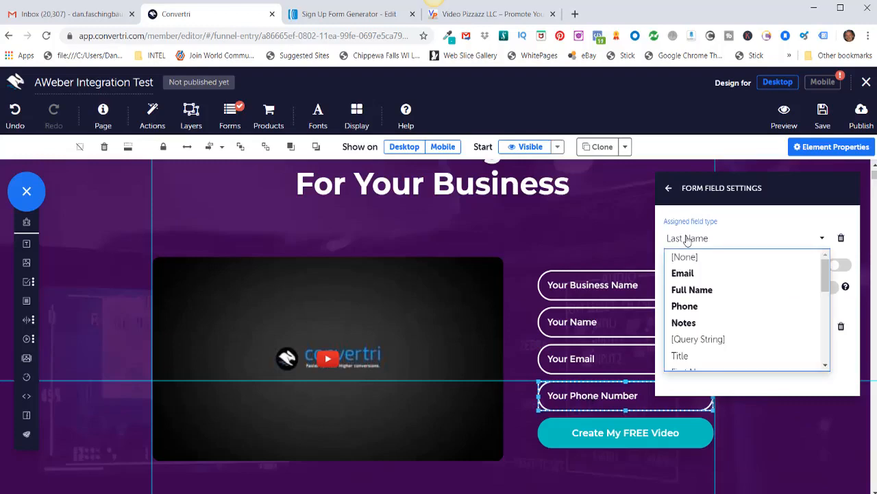
pyautogui.click(688, 307)
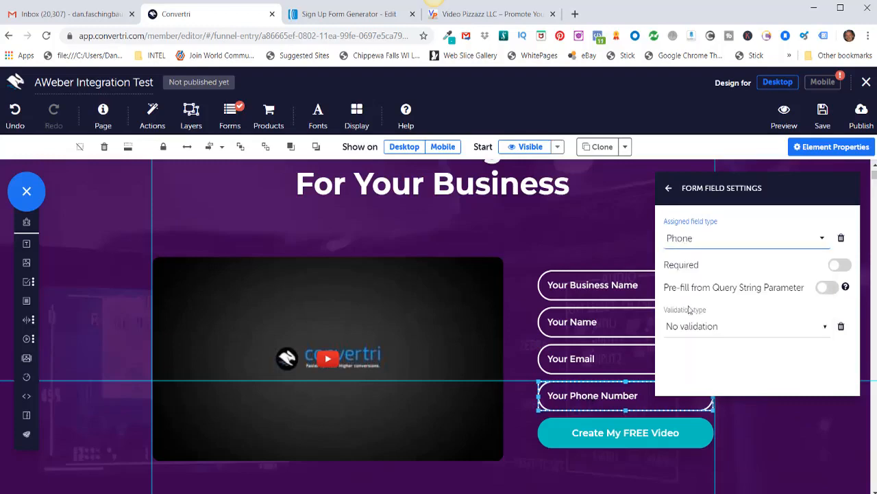
pyautogui.click(605, 410)
pyautogui.click(603, 437)
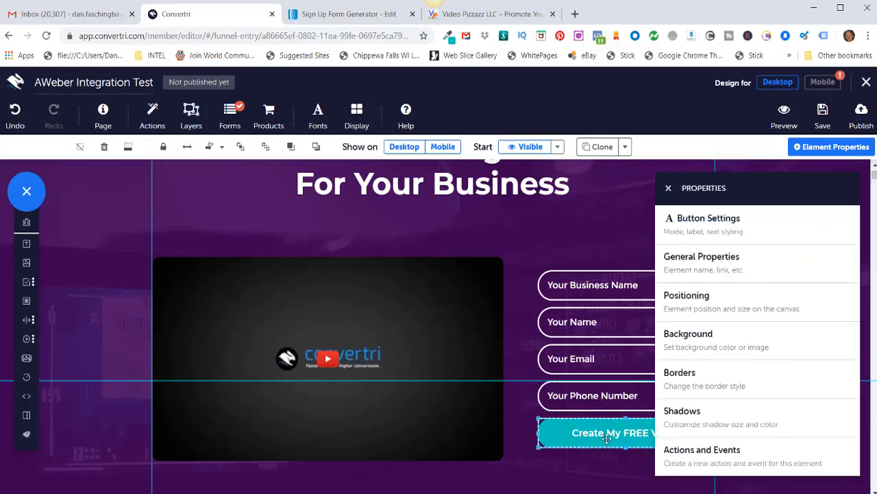
pyautogui.click(715, 261)
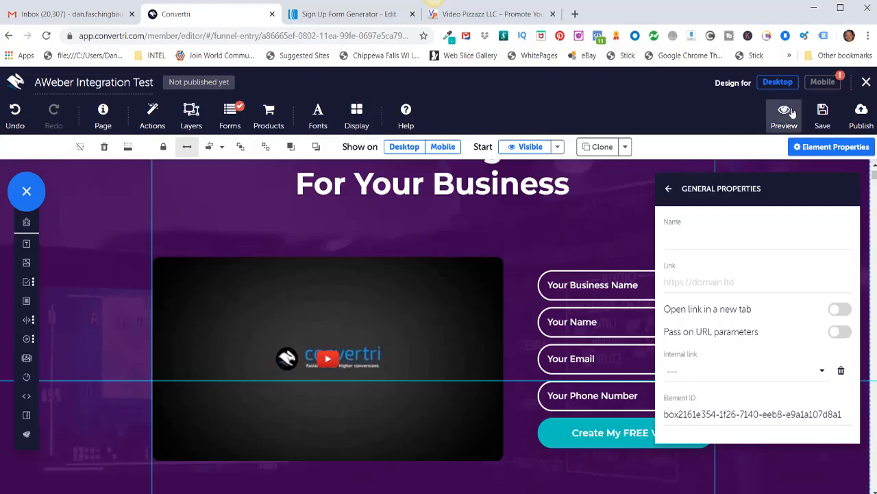
# Save the AWeber Integration Test page and publish it under the path aweberintegrationtest.
pyautogui.click(820, 115)
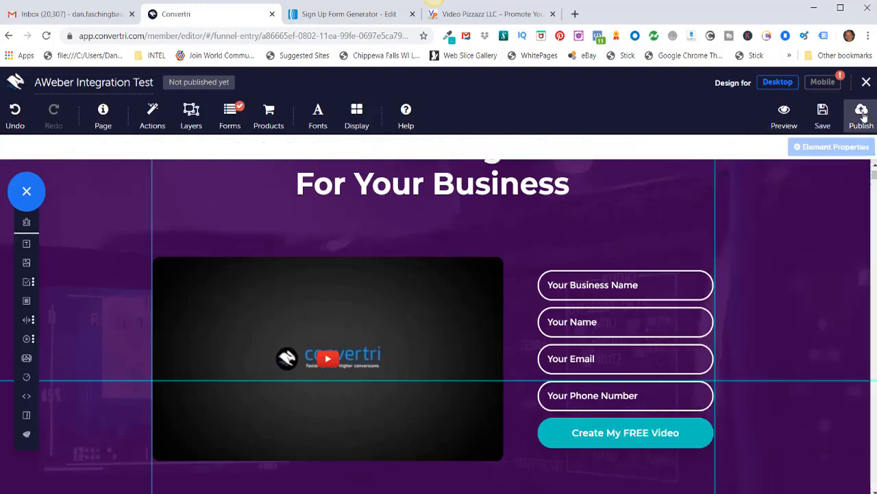
pyautogui.click(861, 113)
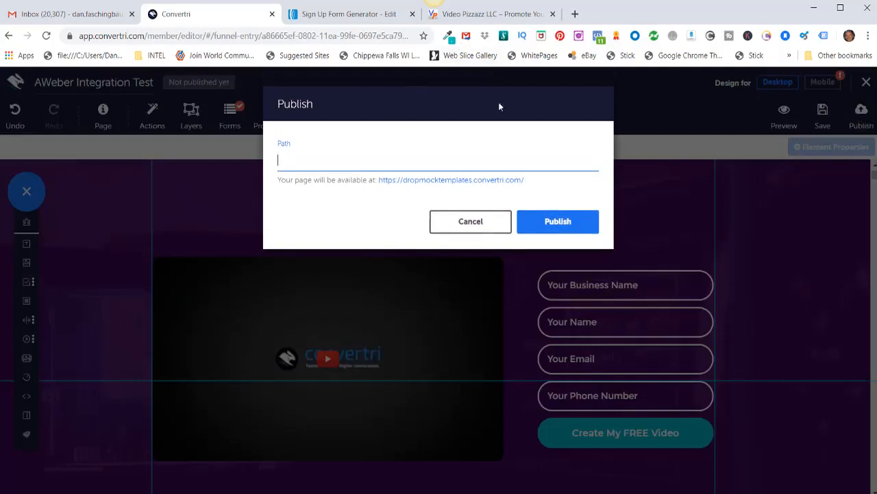
pyautogui.write('aweberintegrationtest')
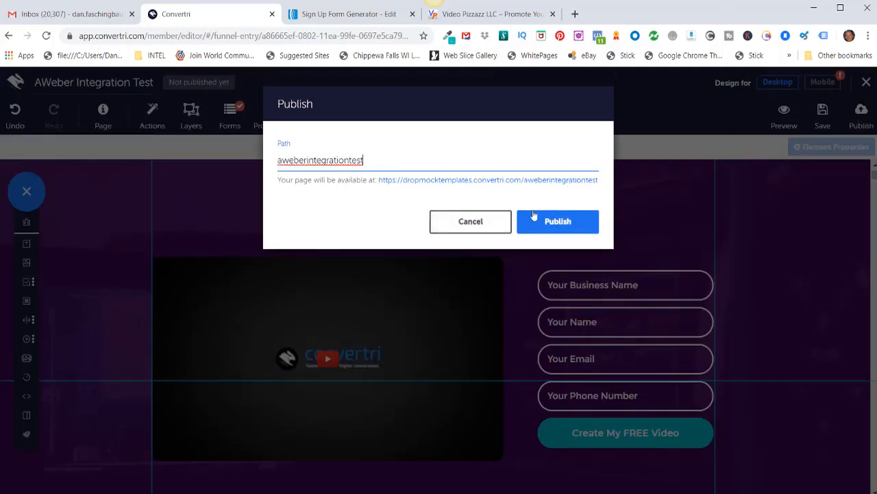
pyautogui.click(556, 223)
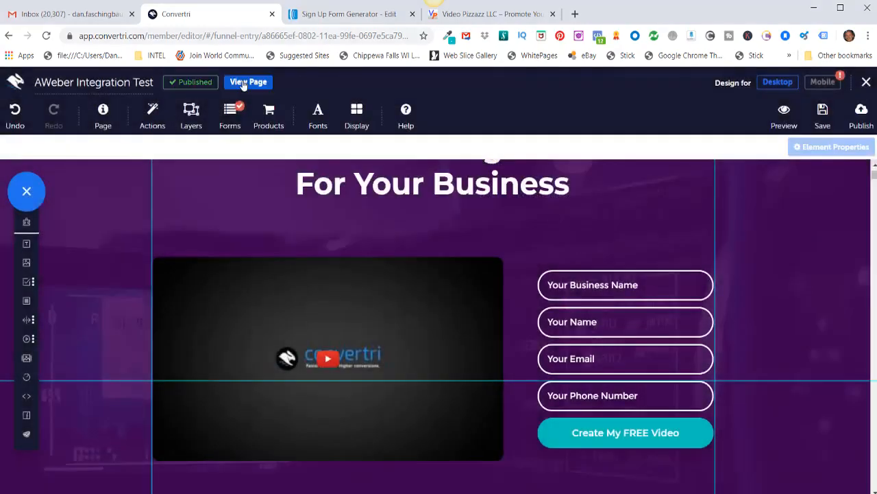
# Open the published page and submit its form using the saved contact details for Higher Level Marketing Strategies.
pyautogui.click(244, 83)
pyautogui.scroll(-3, 601, 318)
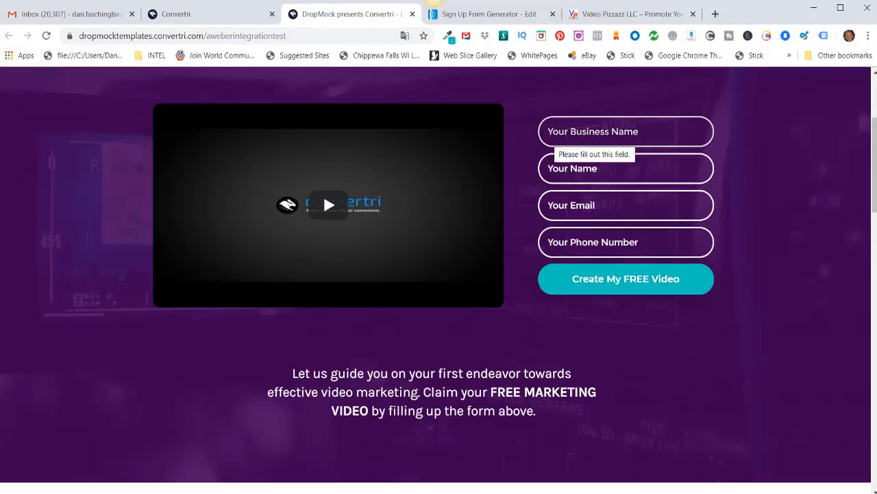
pyautogui.click(594, 135)
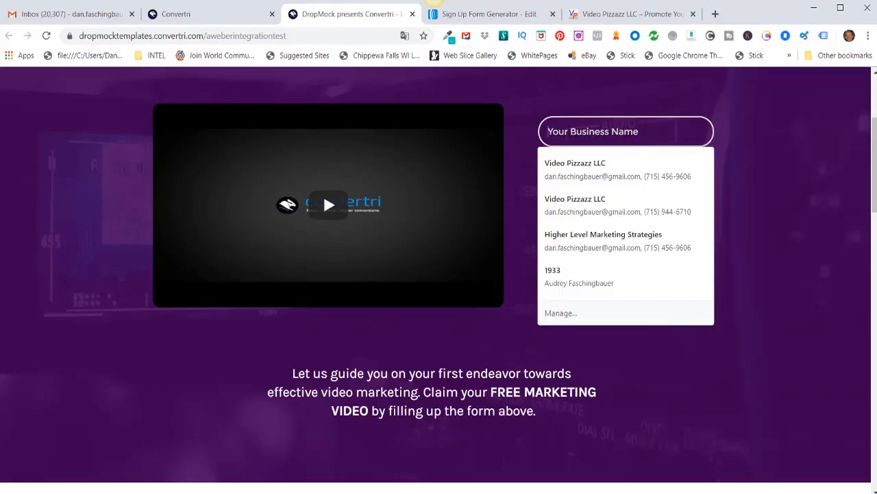
pyautogui.click(581, 236)
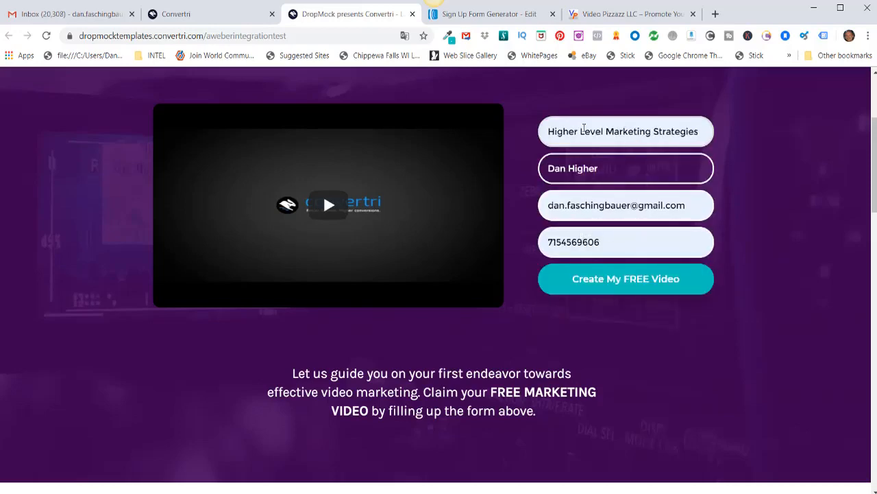
pyautogui.click(616, 284)
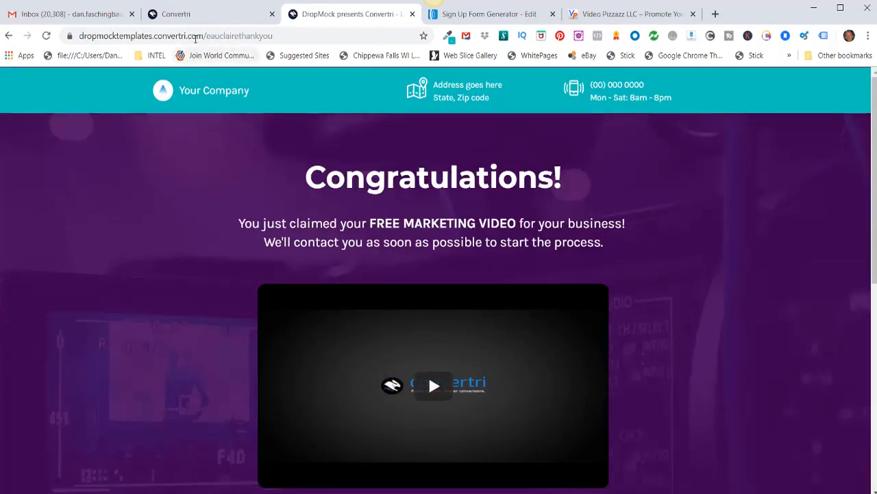
# Look through the Congratulations thank-you page from the heading down to the company footer and back.
pyautogui.scroll(-3, 683, 322)
pyautogui.scroll(-3, 682, 324)
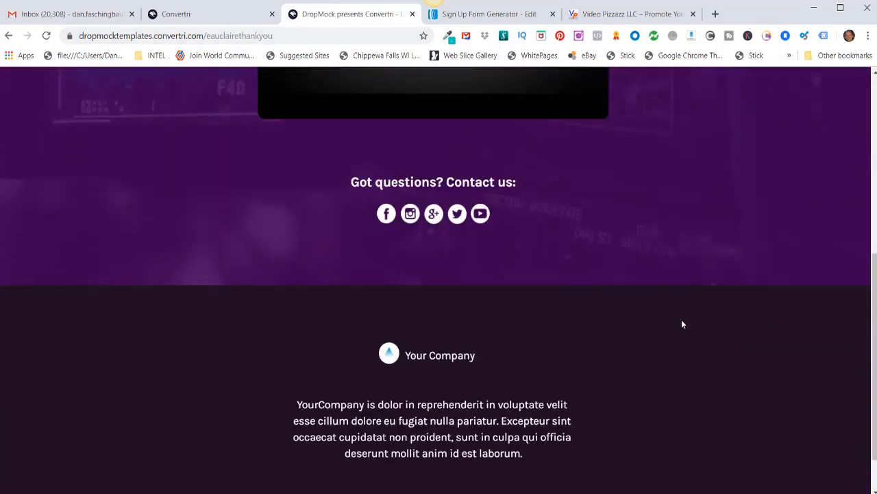
pyautogui.scroll(3, 682, 324)
pyautogui.scroll(5, 681, 323)
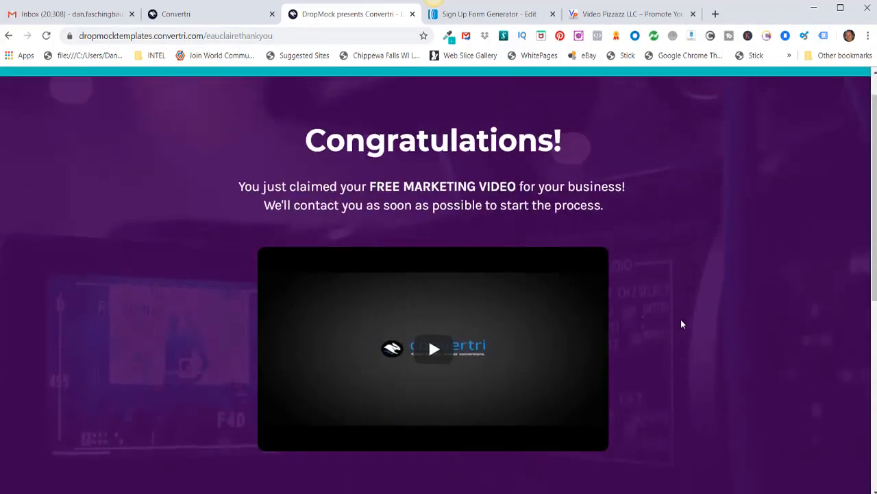
# Switch to AWeber and open the subscribers of the Eau Claire Businesses list.
pyautogui.click(473, 14)
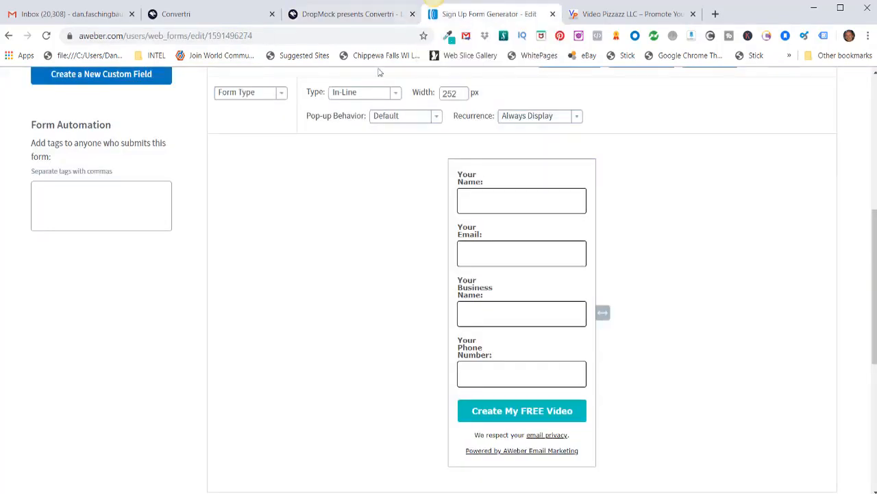
pyautogui.scroll(5, 380, 72)
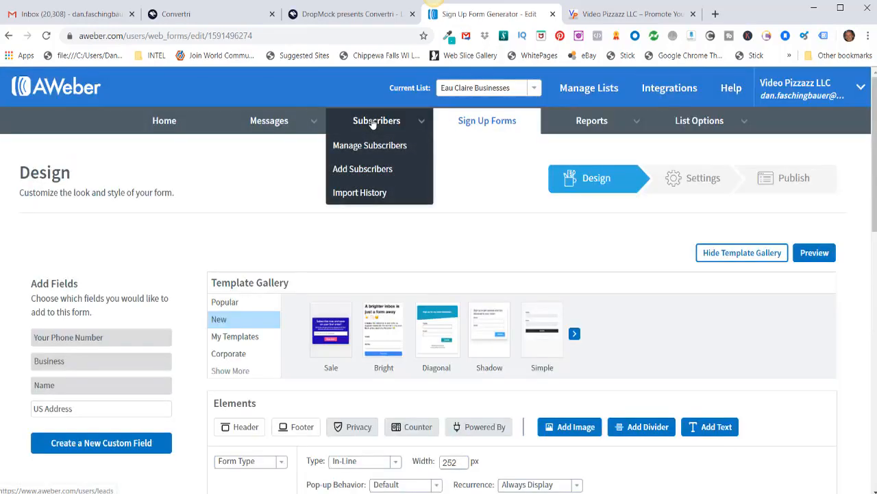
pyautogui.click(371, 122)
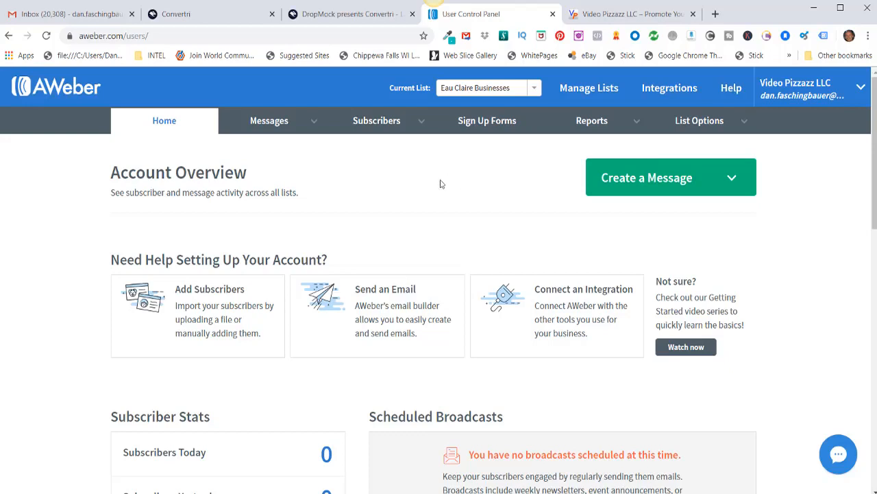
# Open the Eau Claire Businesses sign-up form for editing and proceed from its design to its settings.
pyautogui.click(483, 129)
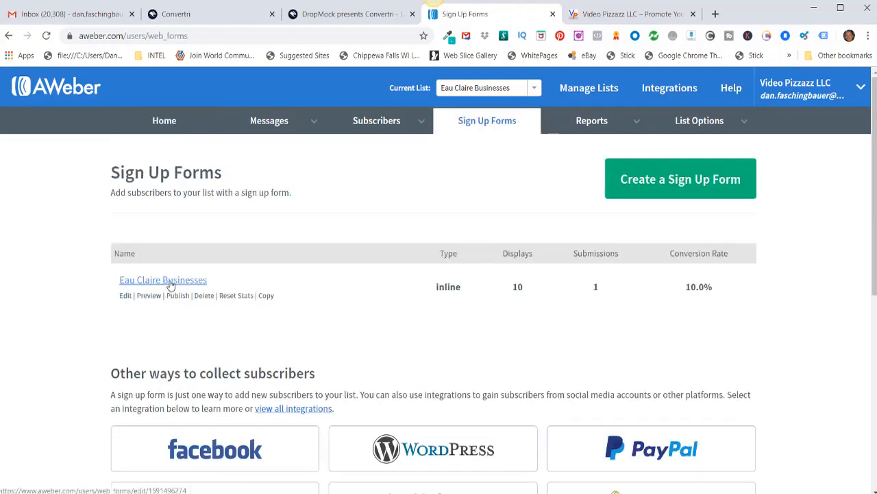
pyautogui.click(170, 283)
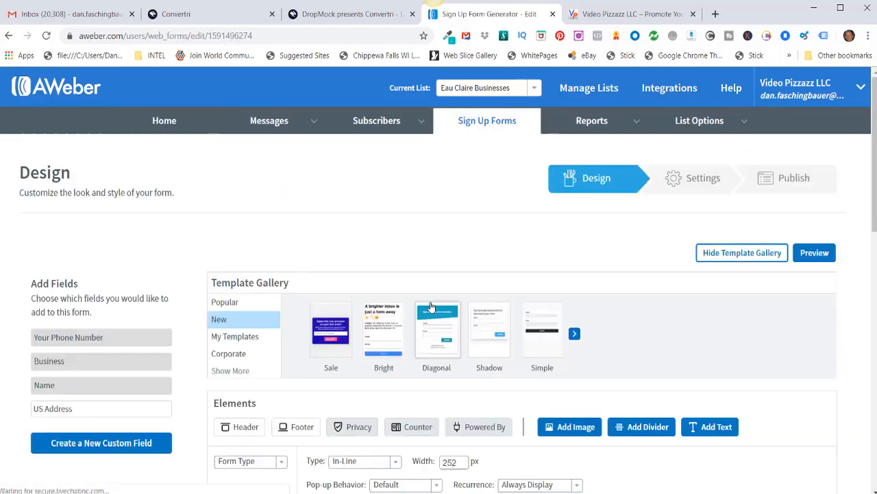
pyautogui.scroll(-6, 431, 307)
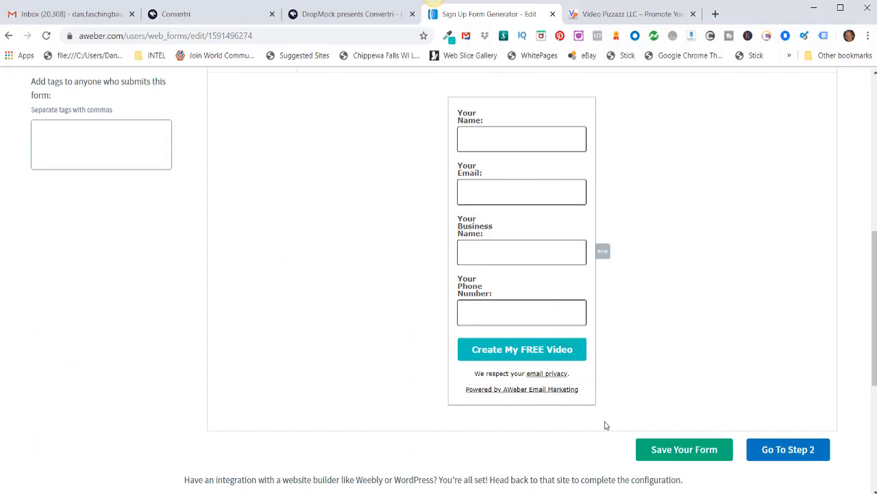
pyautogui.click(788, 449)
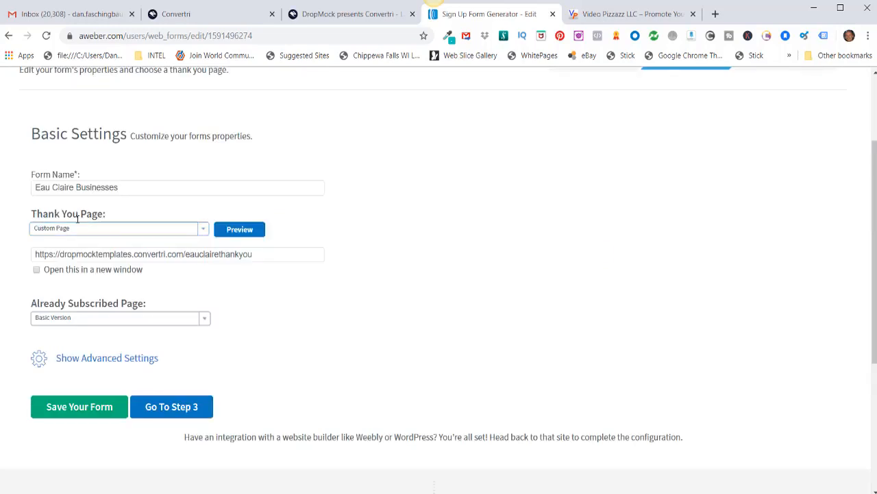
# Check the sign-up form's thank-you page options and its custom page URL.
pyautogui.click(203, 229)
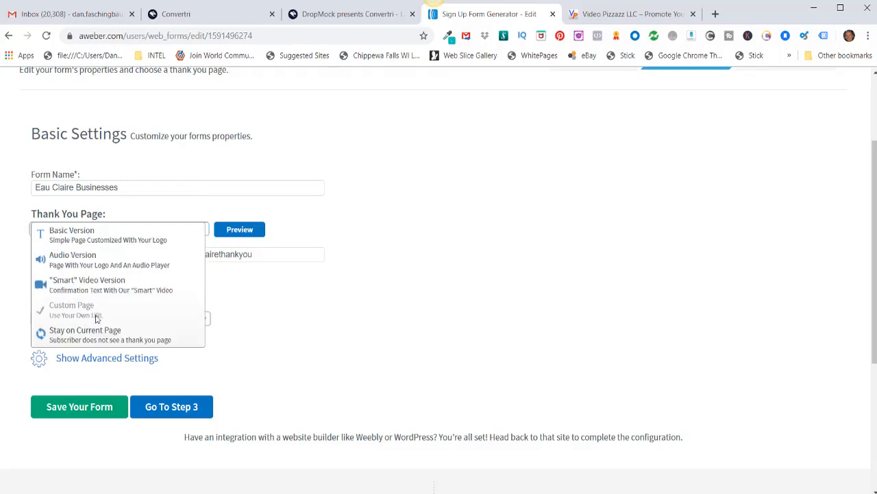
pyautogui.click(237, 325)
pyautogui.click(107, 254)
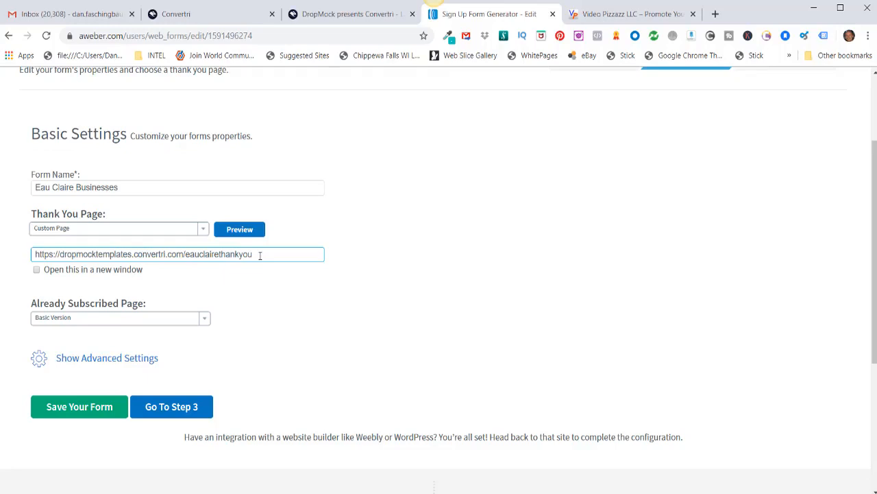
# Proceed to publishing, choose to install the form yourself and copy the form's raw HTML version.
pyautogui.click(165, 406)
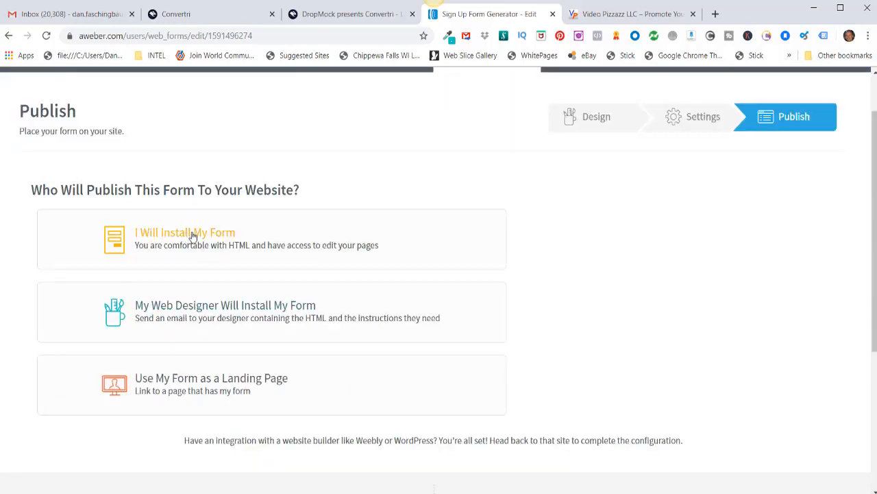
pyautogui.click(187, 237)
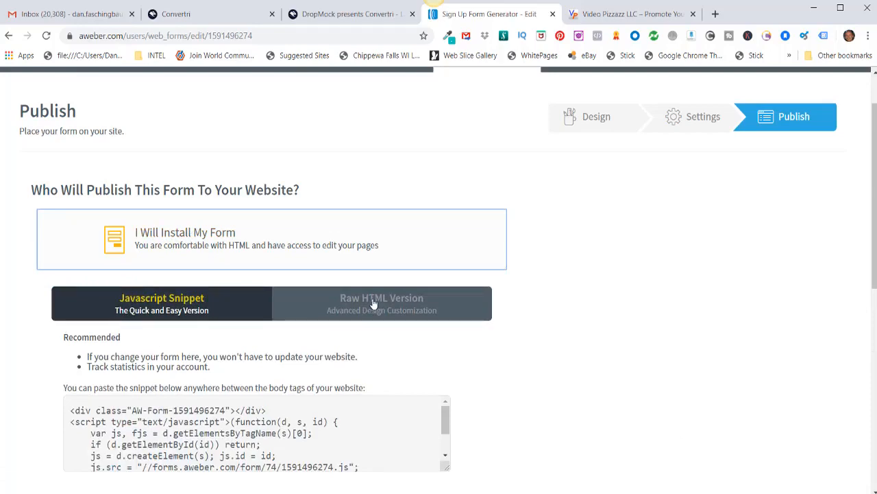
pyautogui.click(374, 303)
pyautogui.scroll(-3, 275, 288)
pyautogui.click(158, 248)
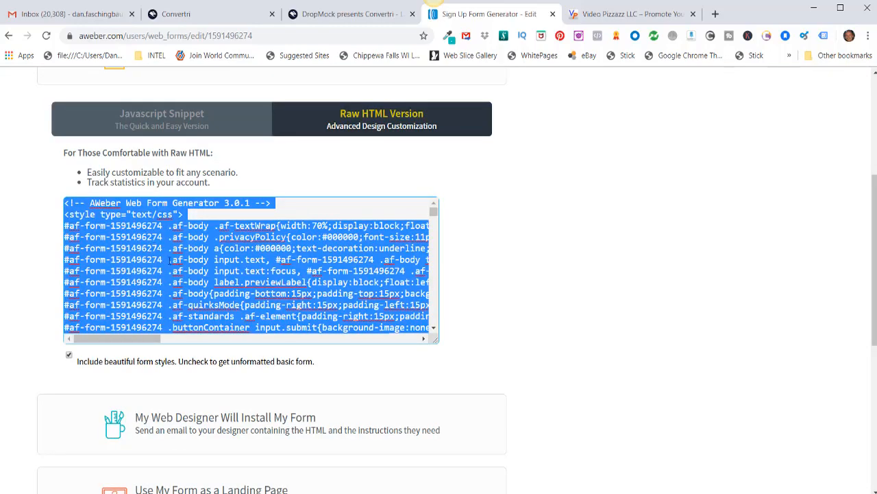
pyautogui.rightClick(169, 260)
pyautogui.click(197, 306)
# Switch to Convertri, add an HTML element to the AWeber Integration Test page and save the copied form code in it.
pyautogui.click(179, 18)
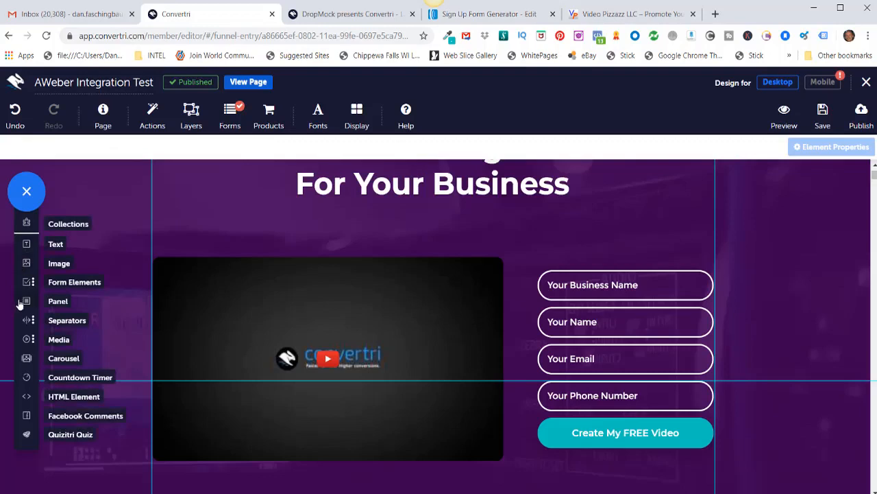
pyautogui.click(26, 396)
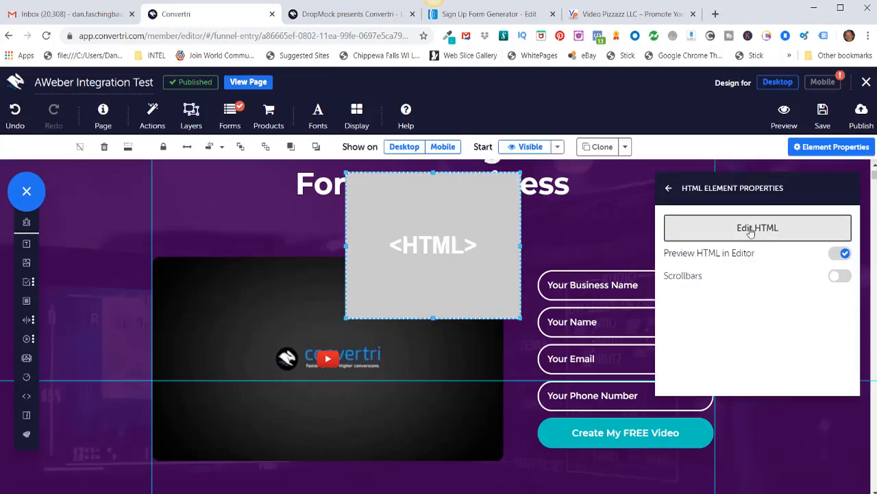
pyautogui.click(746, 231)
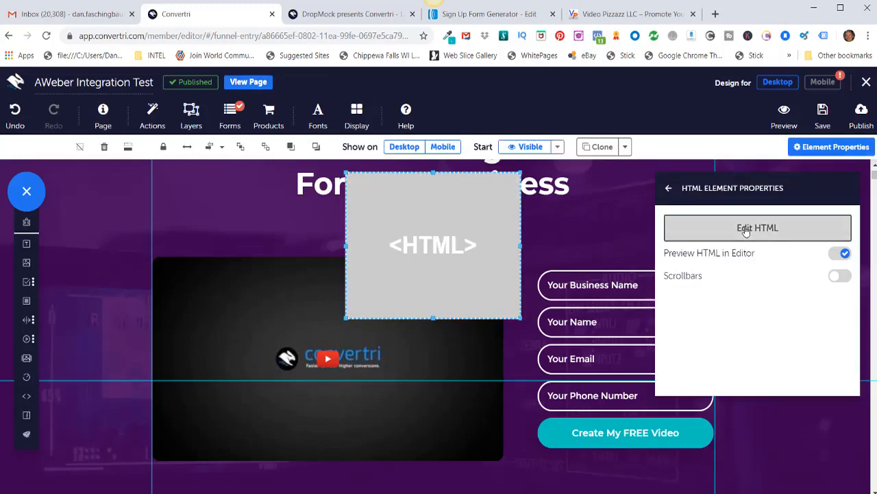
pyautogui.click(287, 179)
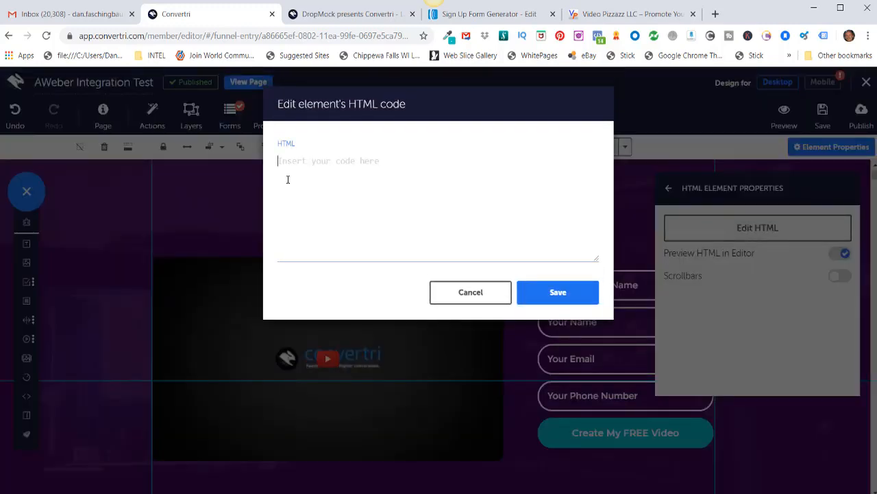
pyautogui.hotkey('ctrl', 'v')
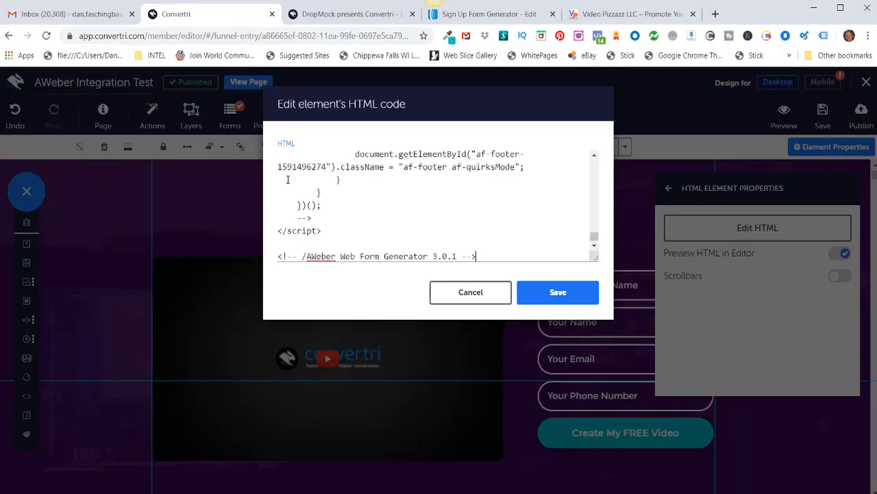
pyautogui.click(555, 292)
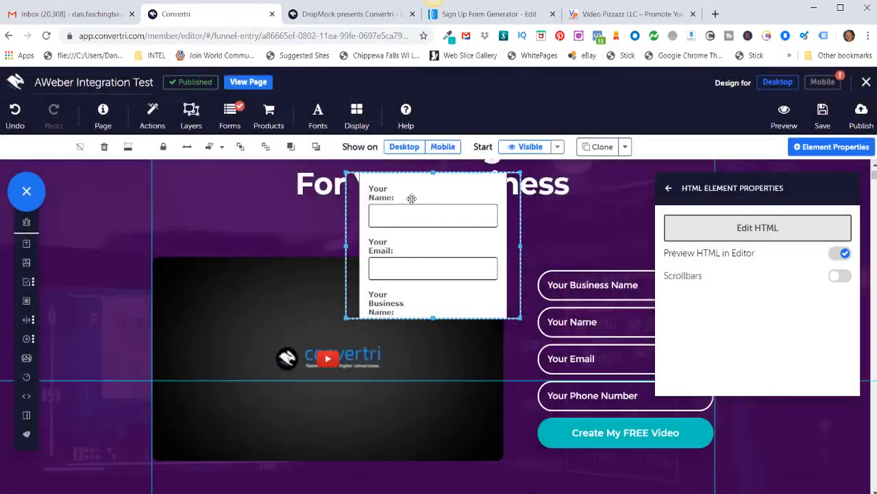
# Extend the HTML element's height to fit the whole AWeber form and move it over the video.
pyautogui.moveTo(433, 318); pyautogui.dragTo(423, 491)
pyautogui.moveTo(363, 257); pyautogui.dragTo(308, 232)
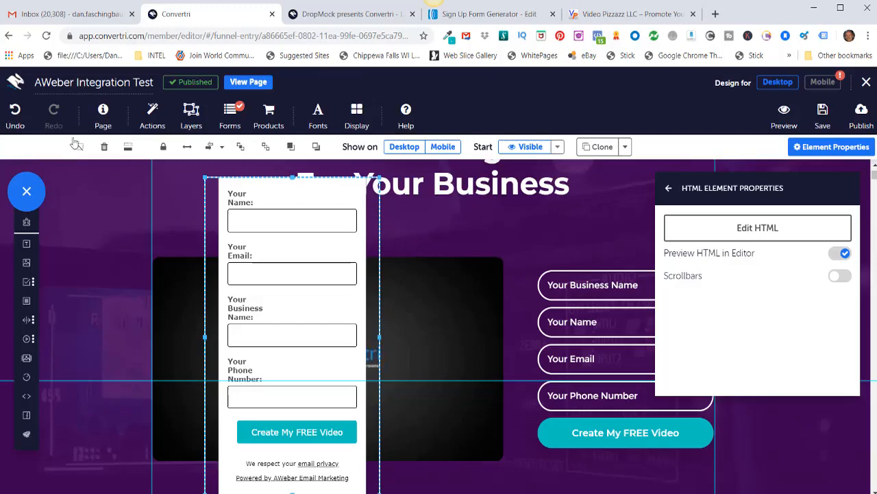
# Open the page settings and review the SEO and social settings of the meta info.
pyautogui.click(103, 119)
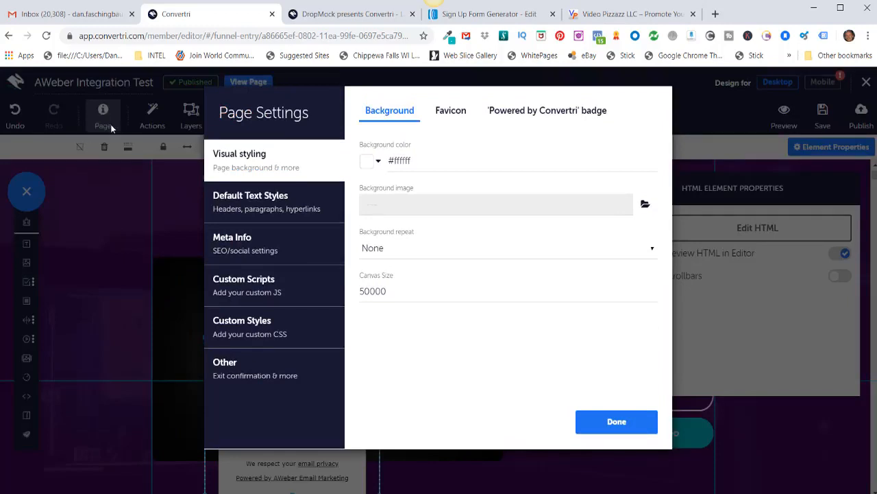
pyautogui.click(238, 243)
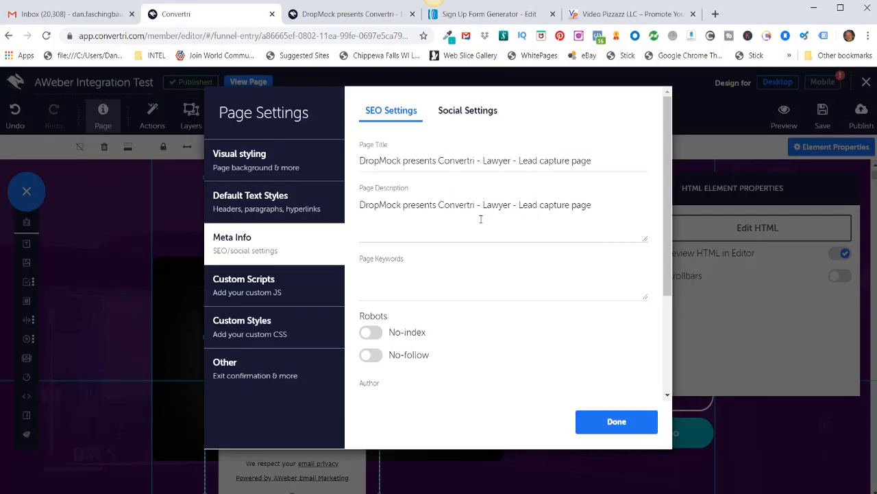
pyautogui.click(459, 116)
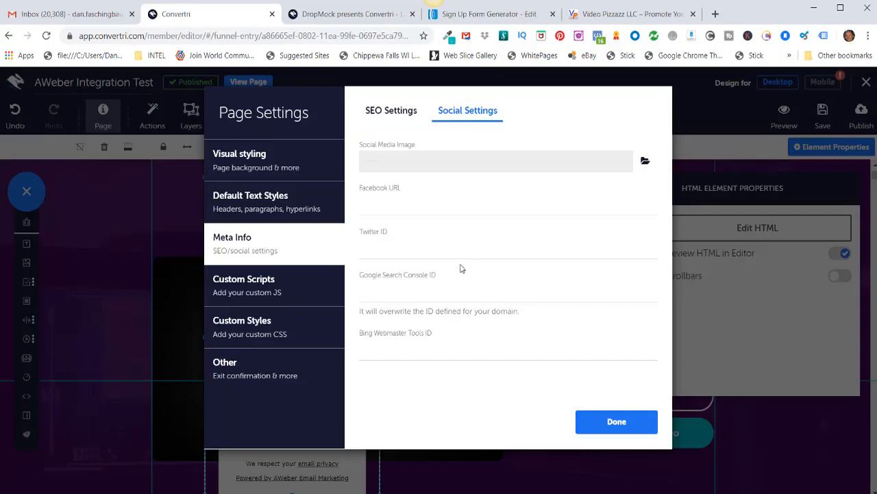
pyautogui.click(387, 112)
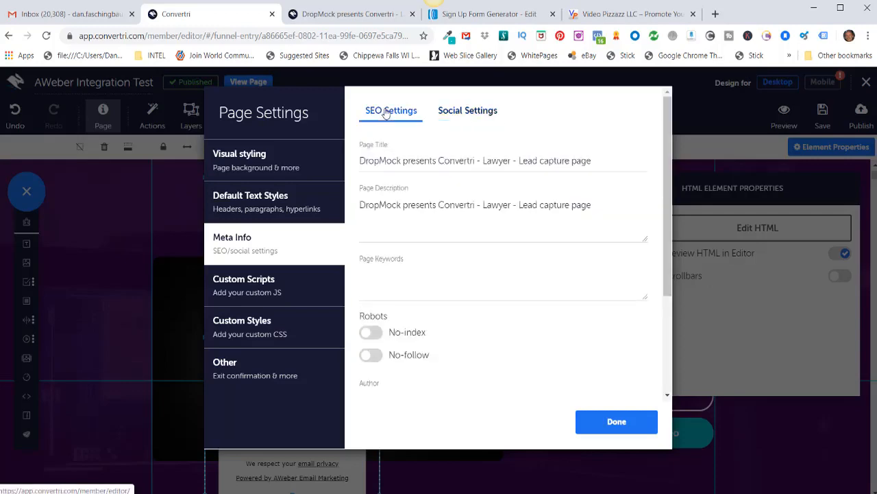